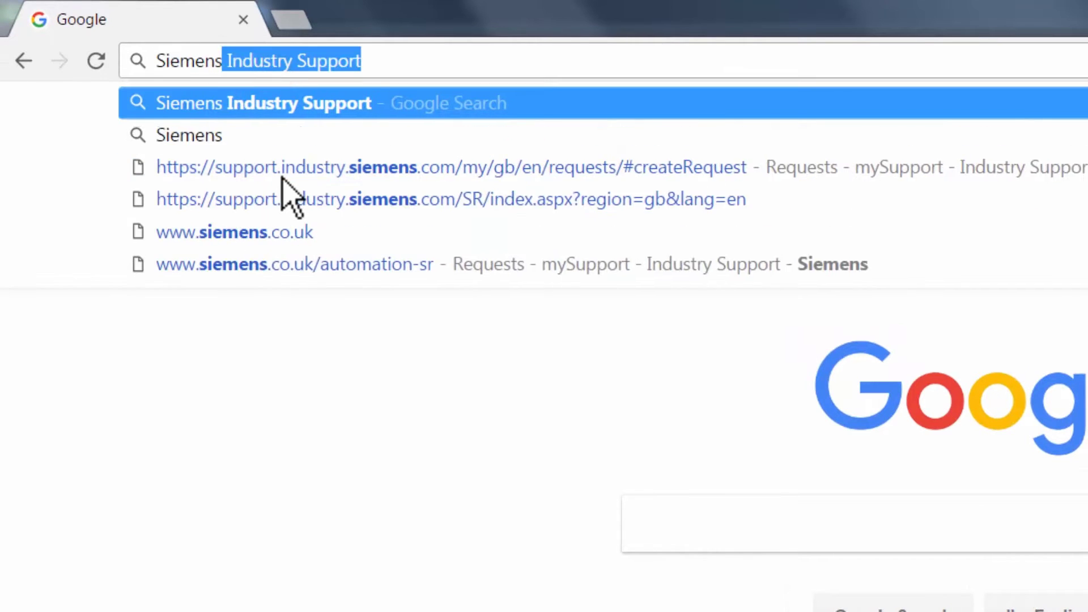
Run a Google search for 'Siemens Industry Support'.
type("try Support")
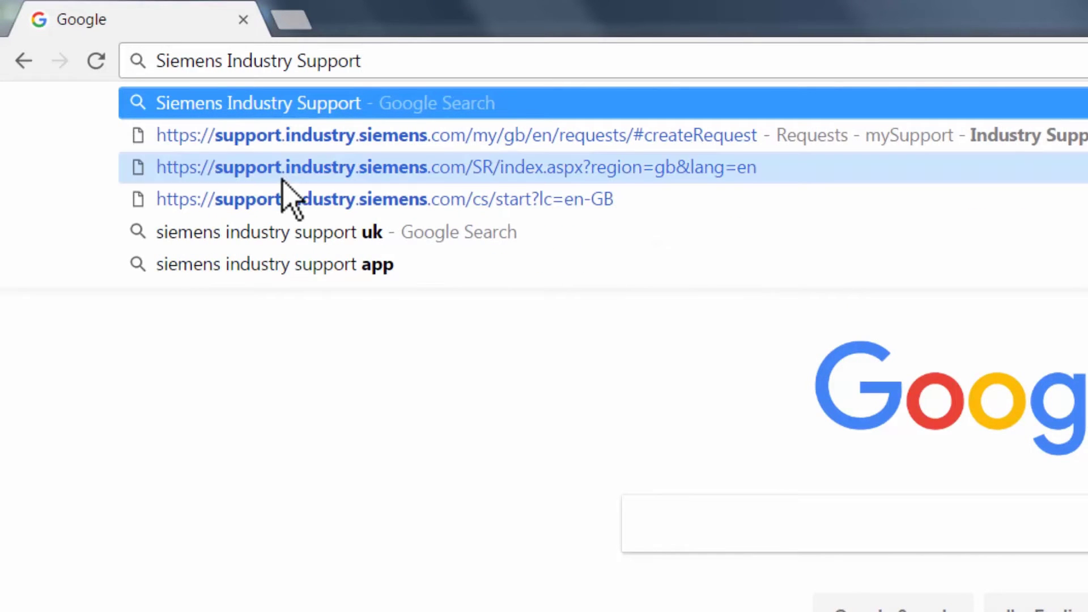
key("Return")
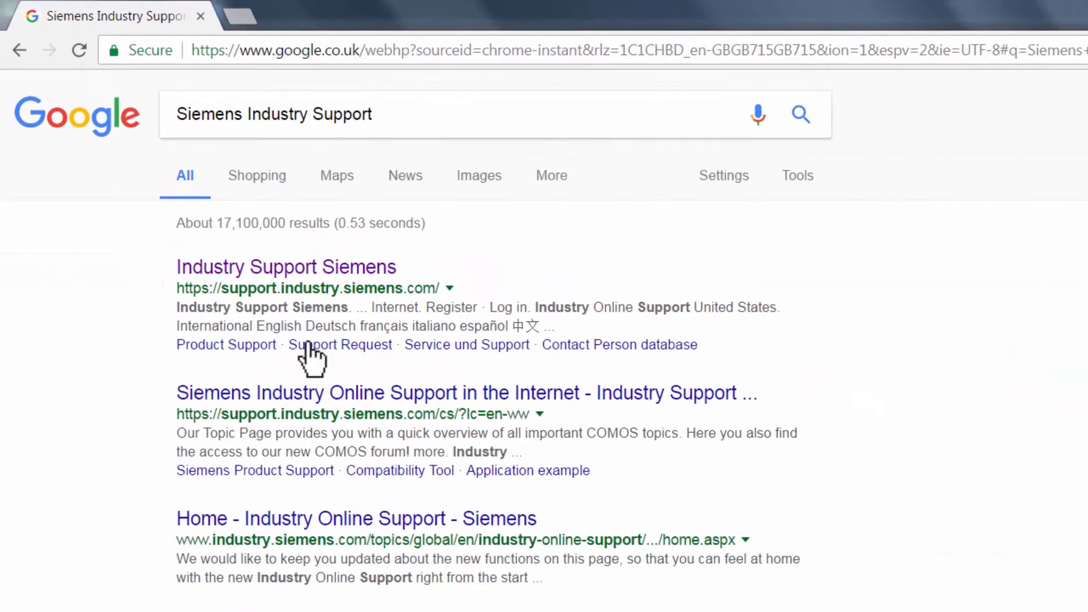
Open the Industry Support Siemens result and log in with the account's username and password.
left_click(299, 271)
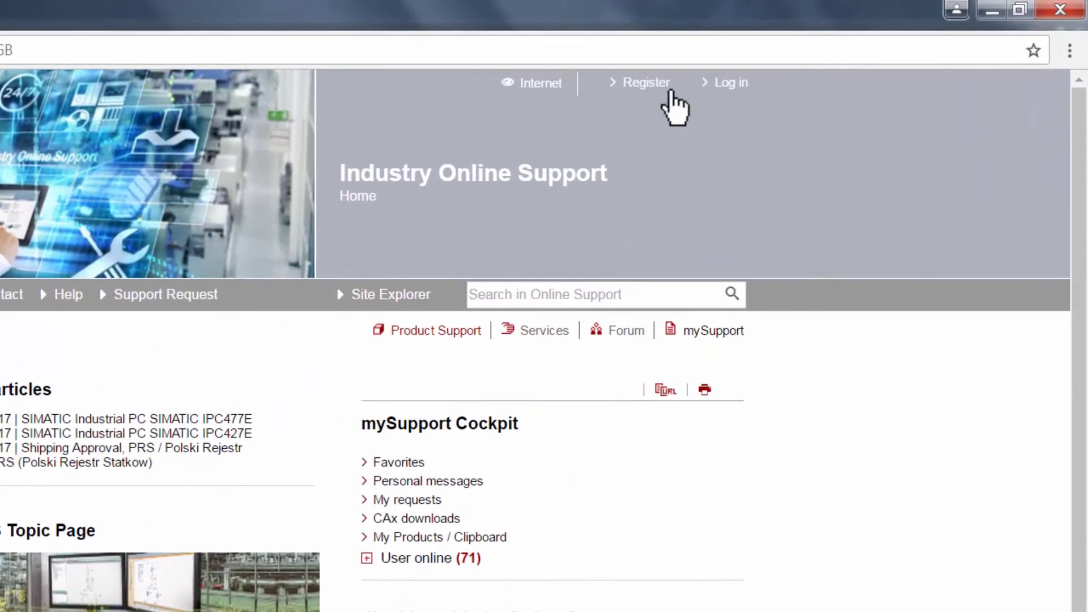
left_click(731, 83)
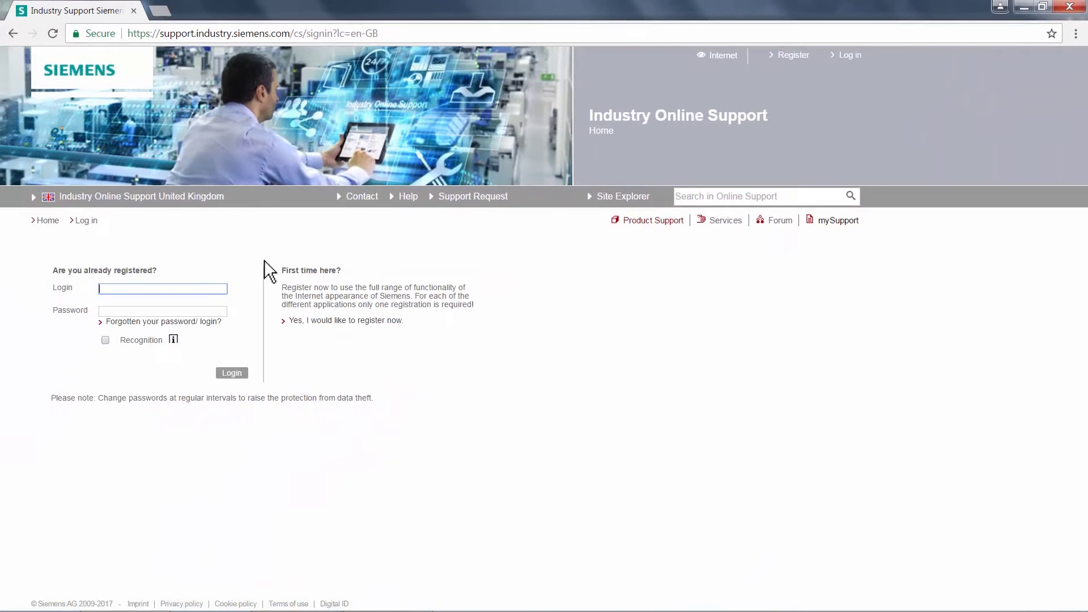
left_click(163, 288)
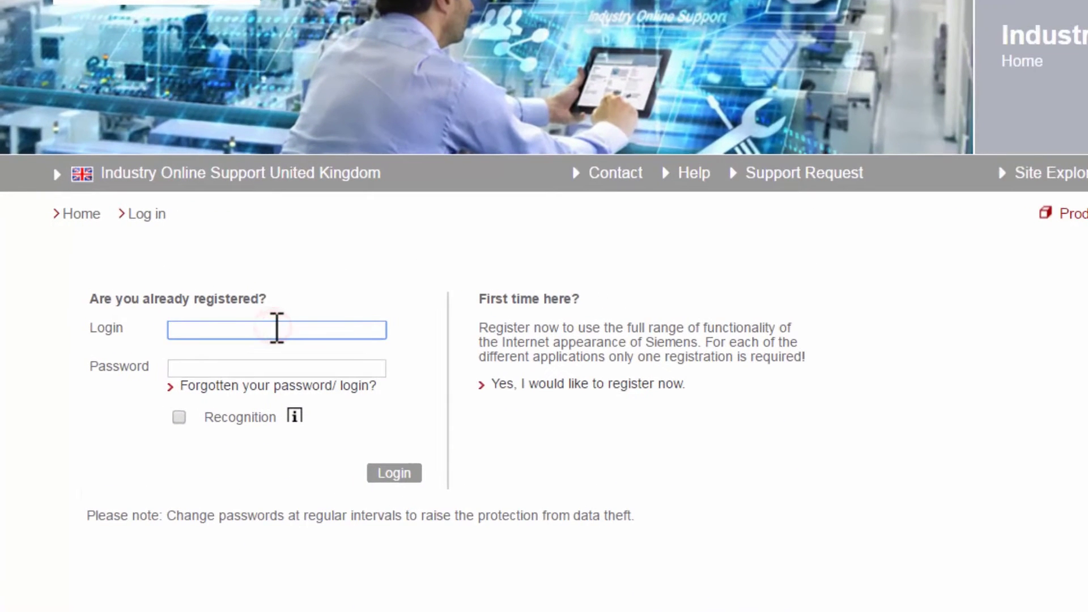
type("johnsmith1990")
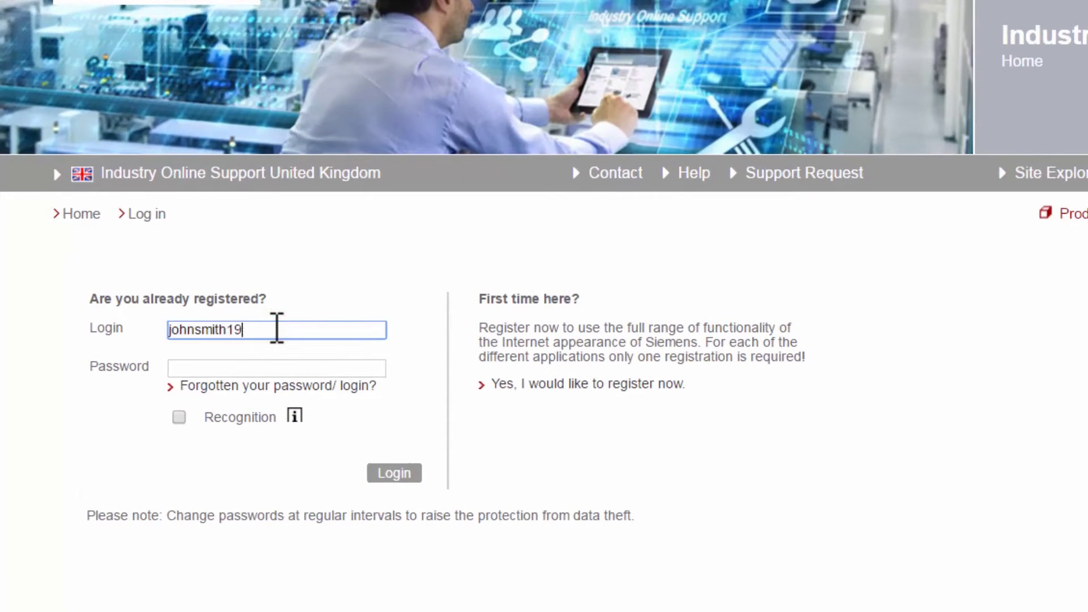
key("Tab")
type("••••••••")
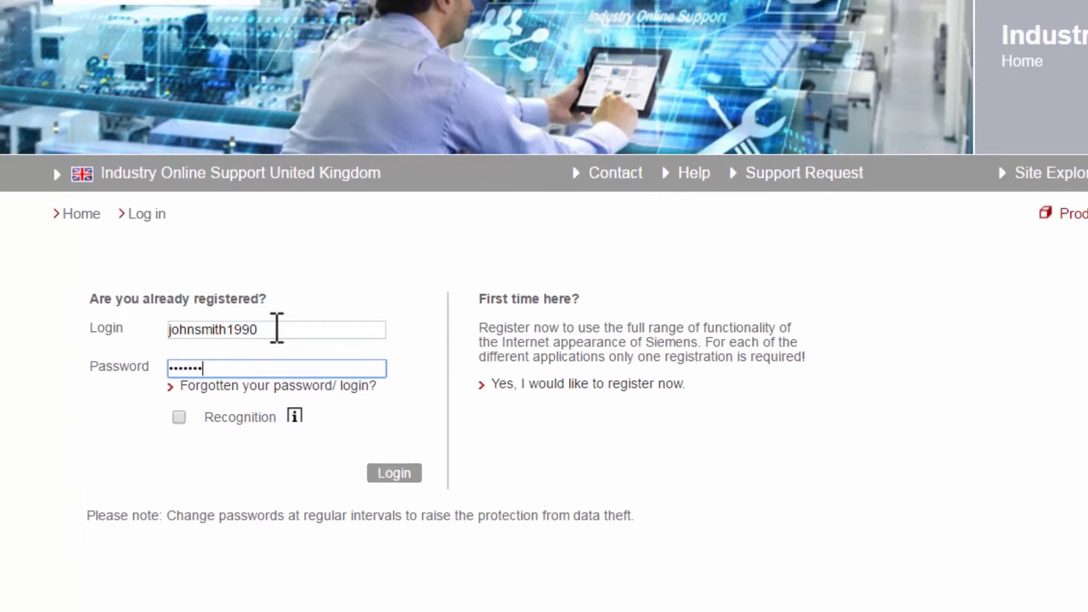
left_click(394, 473)
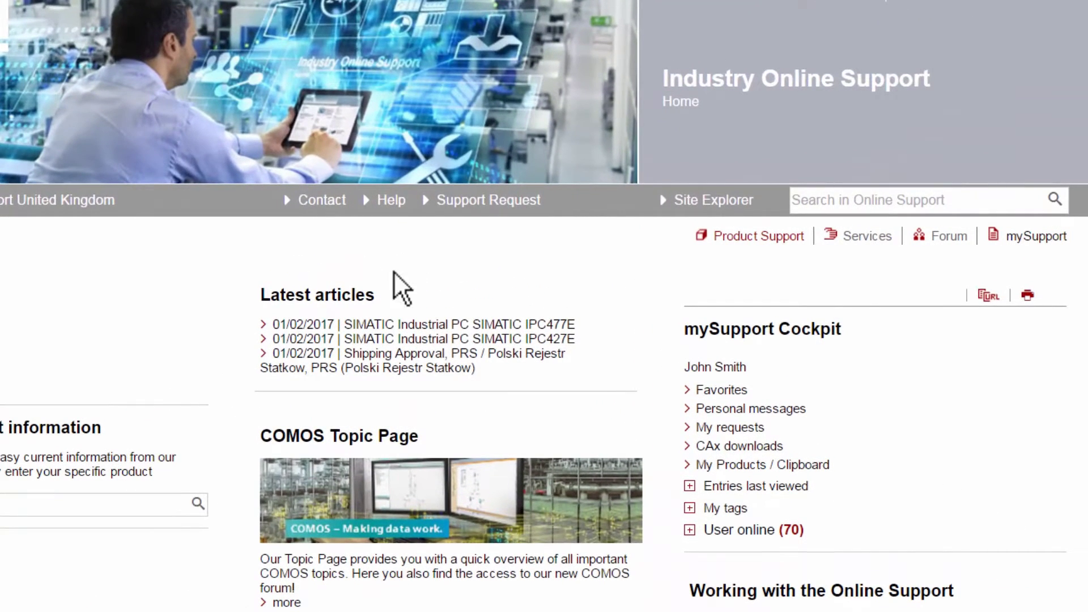
Create a support request, search products for 's71200' and select CPU 1212 DC/DC/DC.
left_click(447, 203)
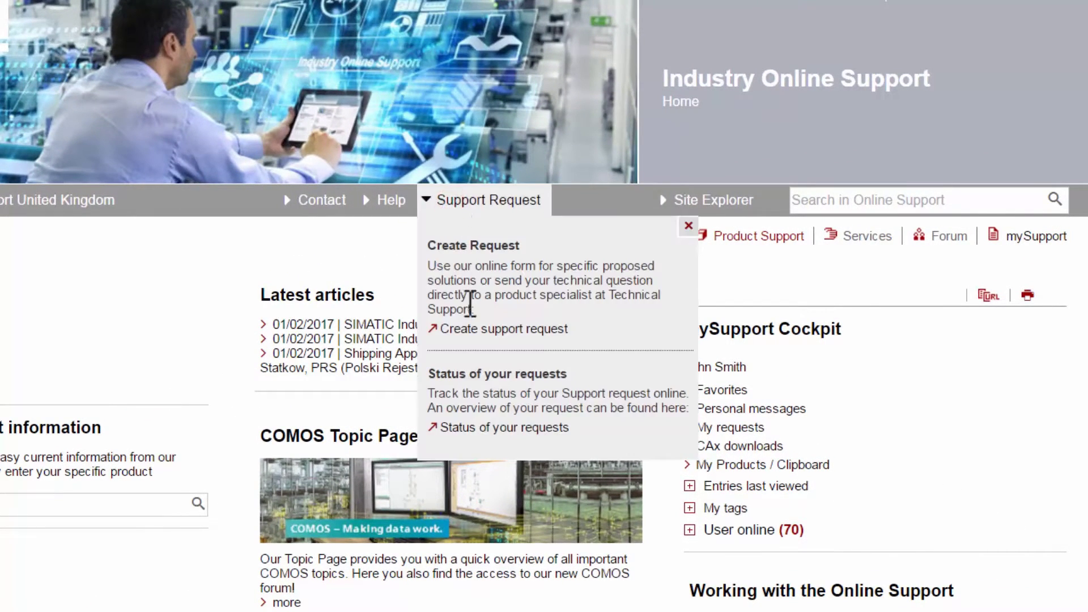
left_click(490, 333)
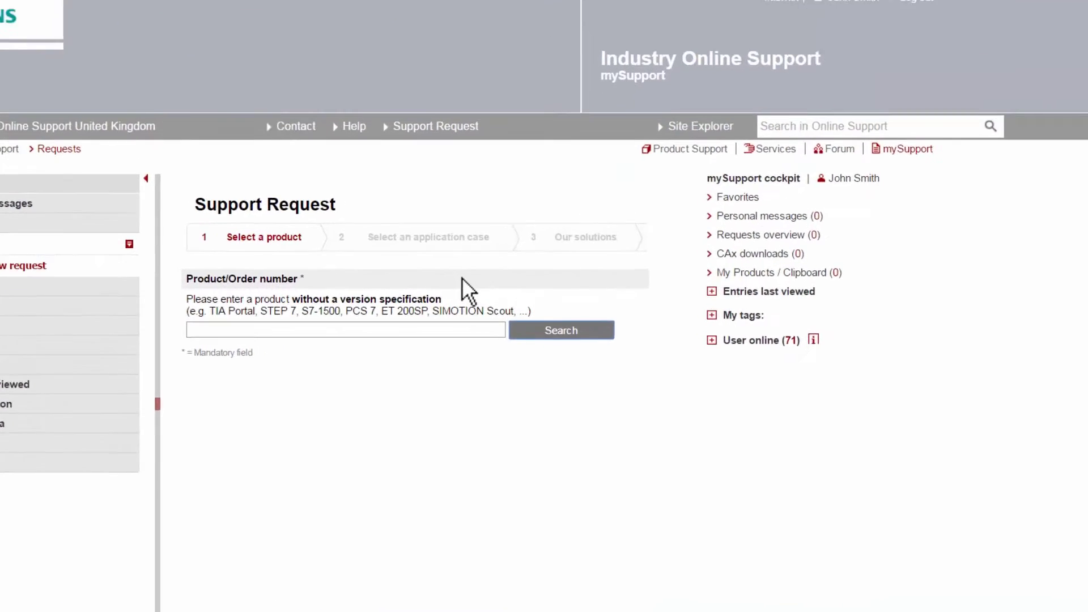
left_click(336, 337)
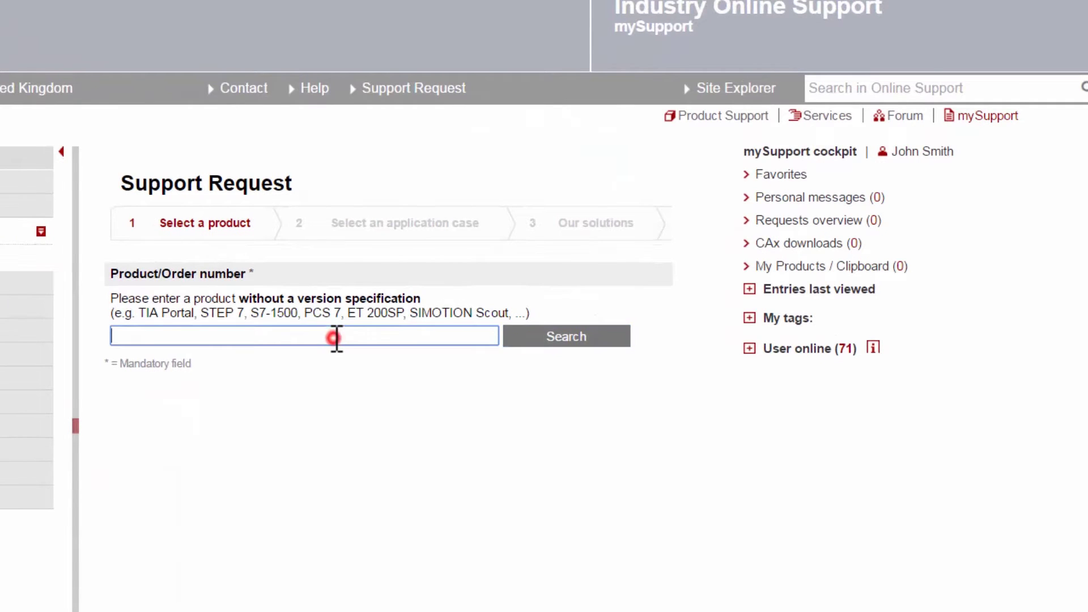
type("s71200")
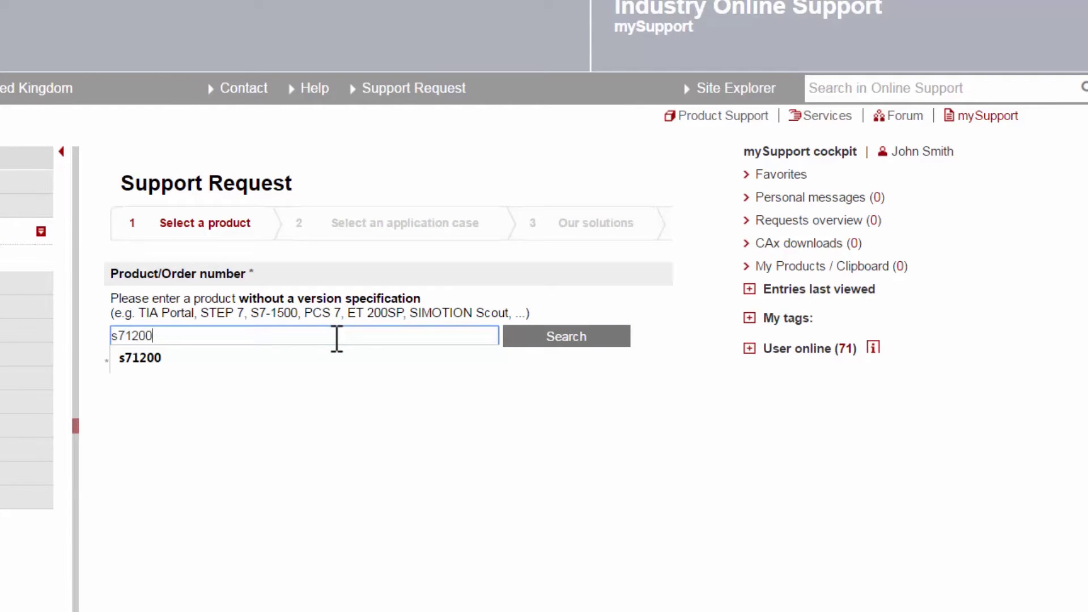
left_click(567, 337)
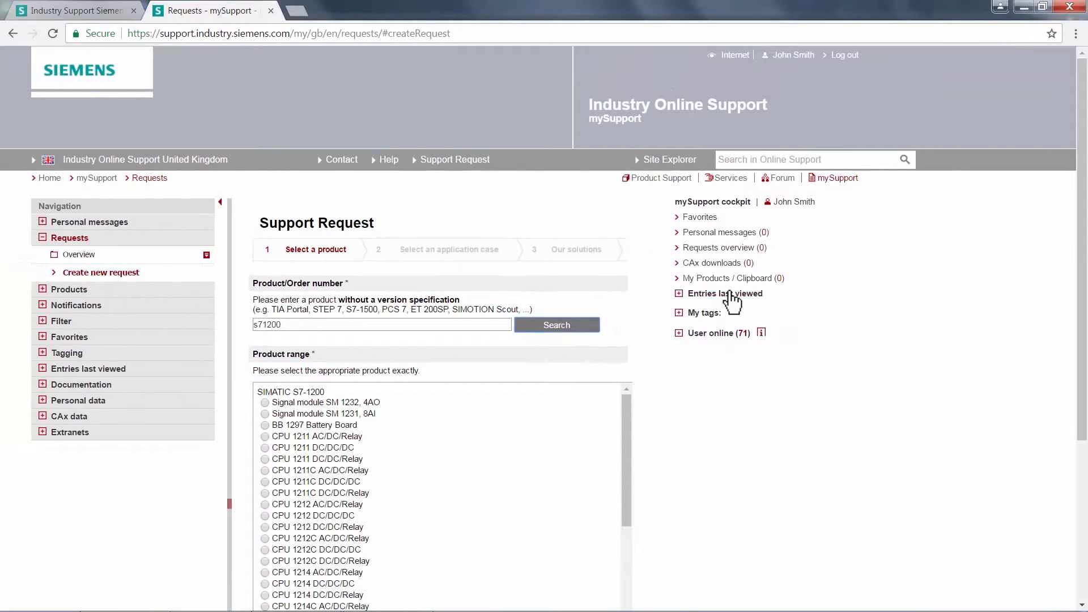
left_click_drag(1081, 244, 1084, 394)
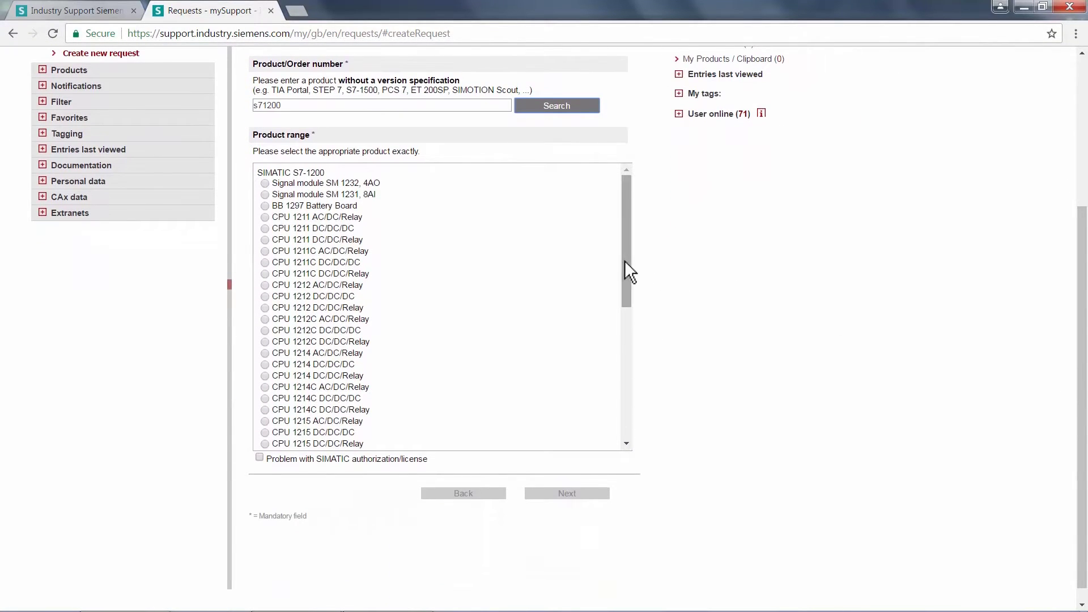
mouse_move(624, 262)
left_mouse_down()
mouse_move(627, 403)
mouse_move(624, 292)
mouse_move(610, 250)
left_mouse_up()
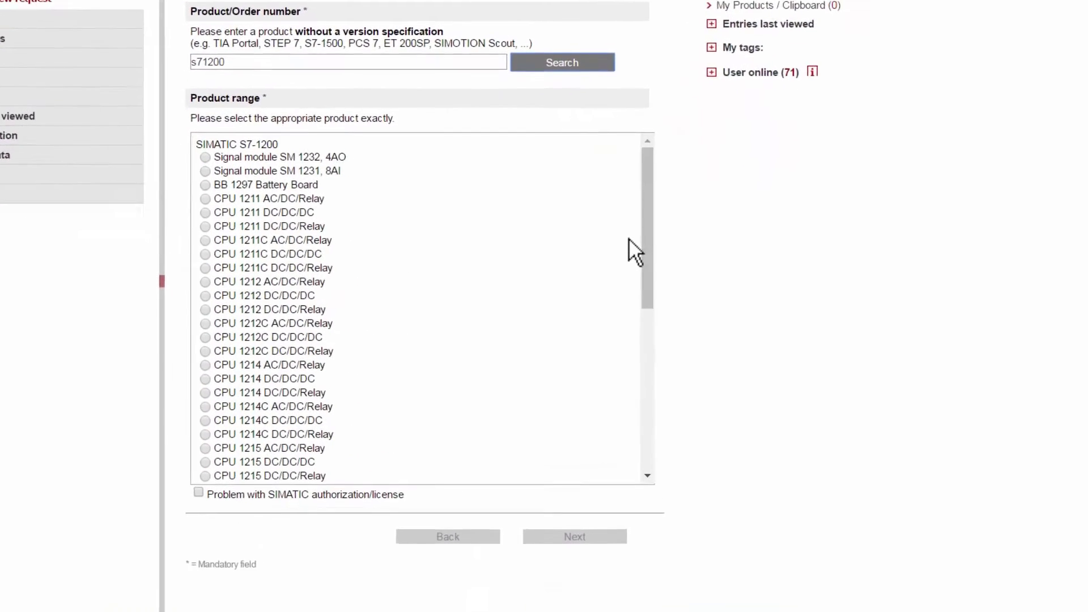
left_click(206, 299)
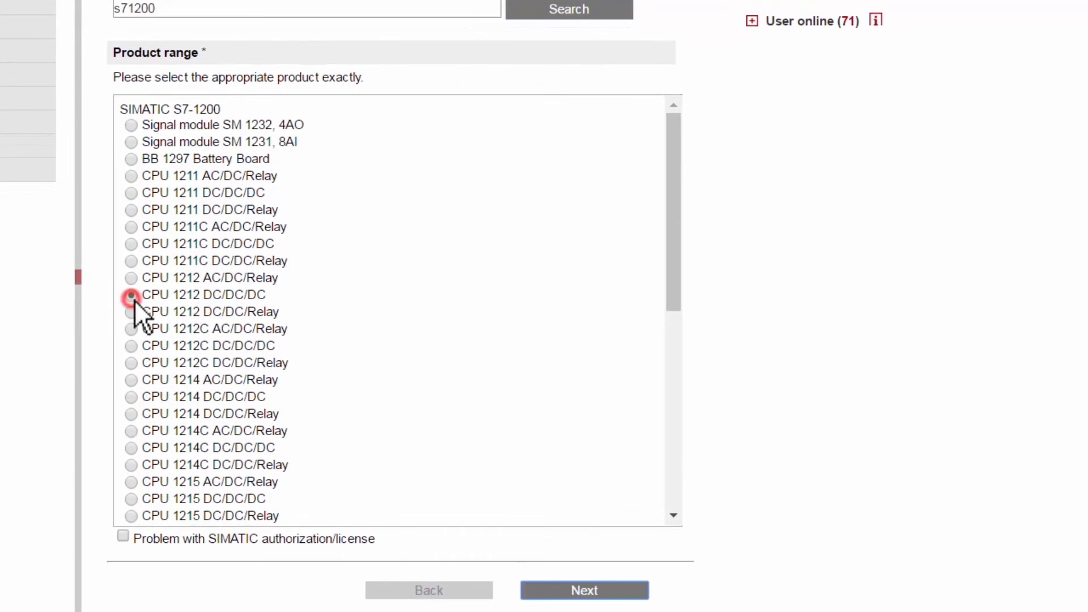
On the application case step, choose Communication > Modbus as the situation.
left_click(587, 592)
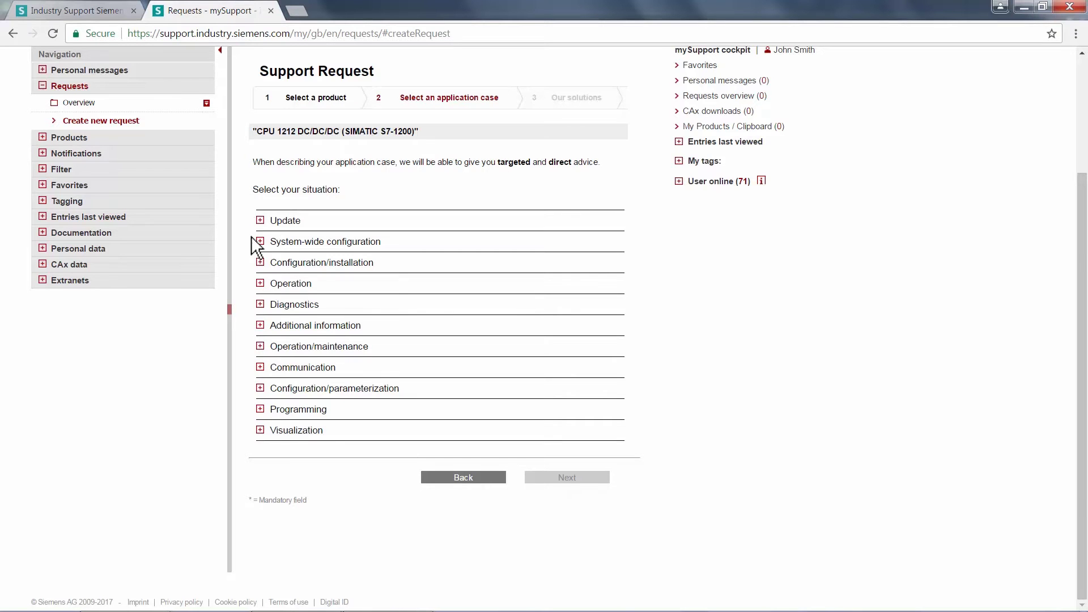
left_click(260, 368)
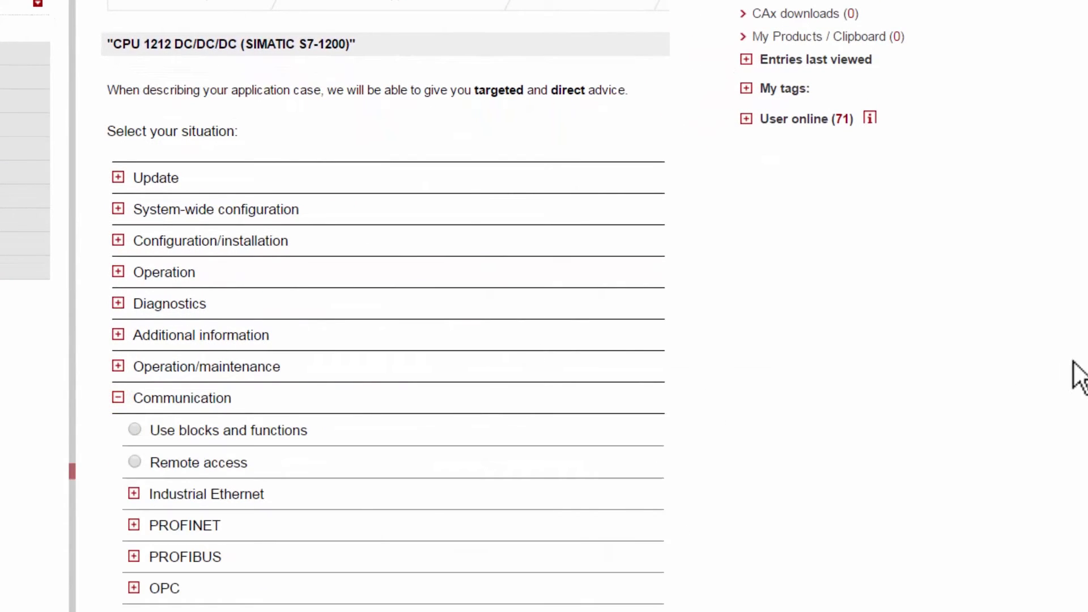
scroll(386, 306, "down", 4)
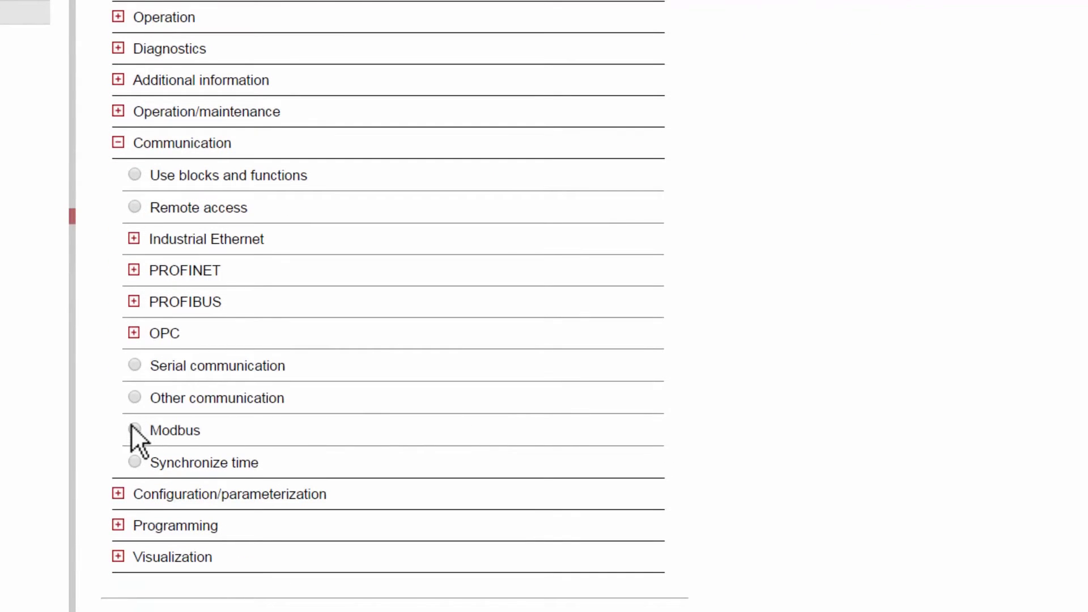
left_click(134, 431)
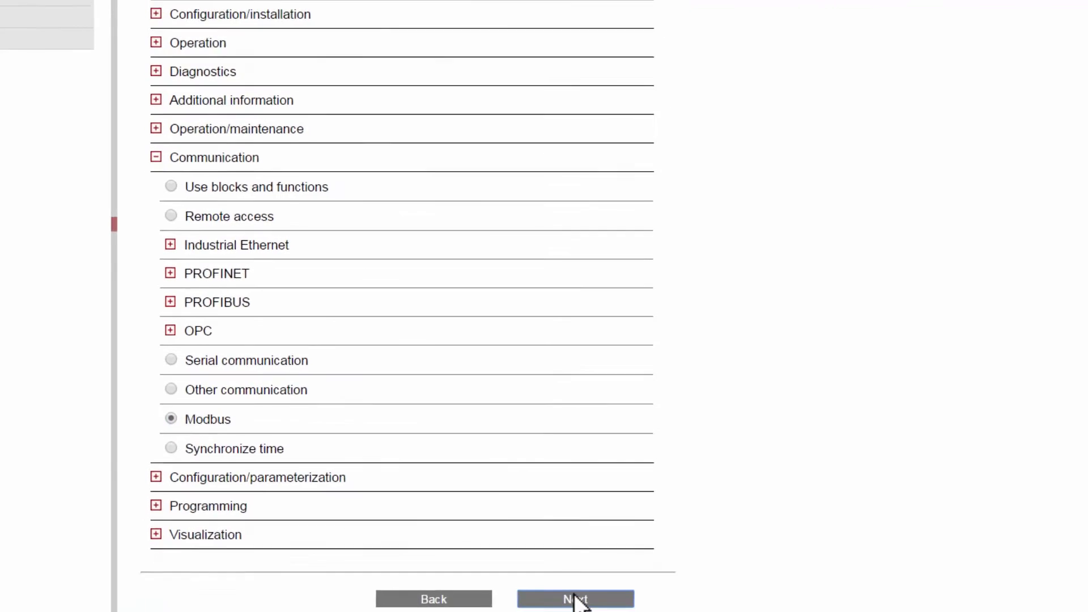
Continue to Our solutions and review the suggested FAQs, manuals, forum posts and downloads.
left_click(575, 598)
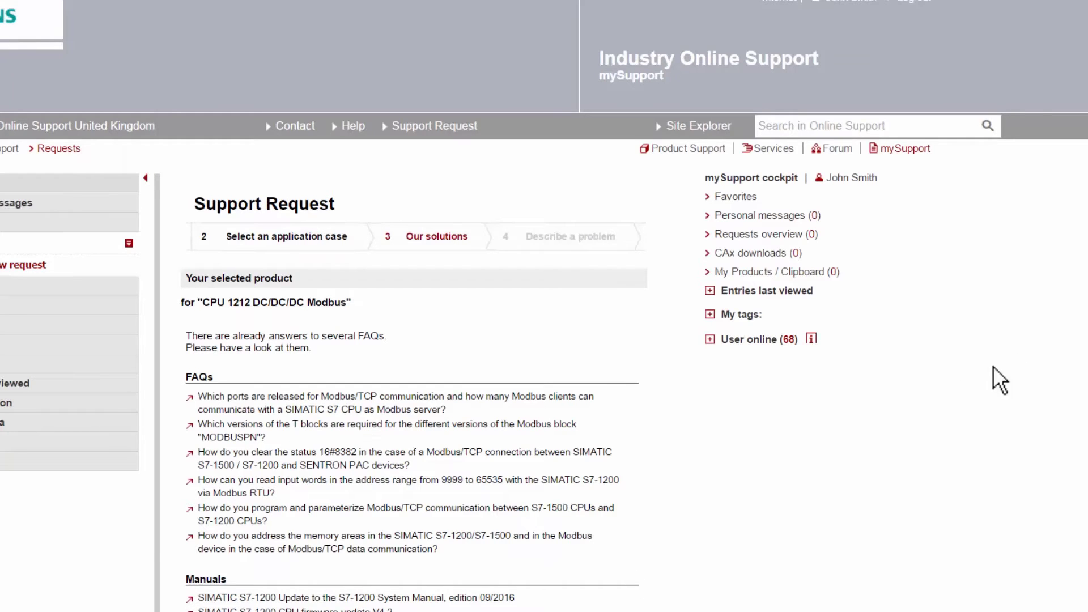
scroll(544, 306, "down", 5)
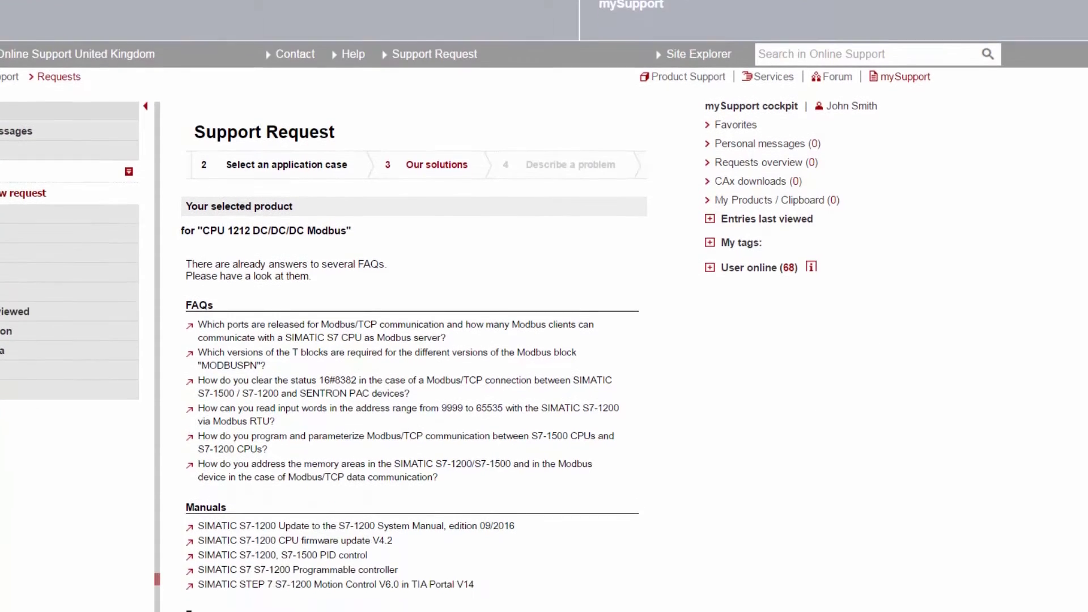
scroll(544, 306, "down", 4)
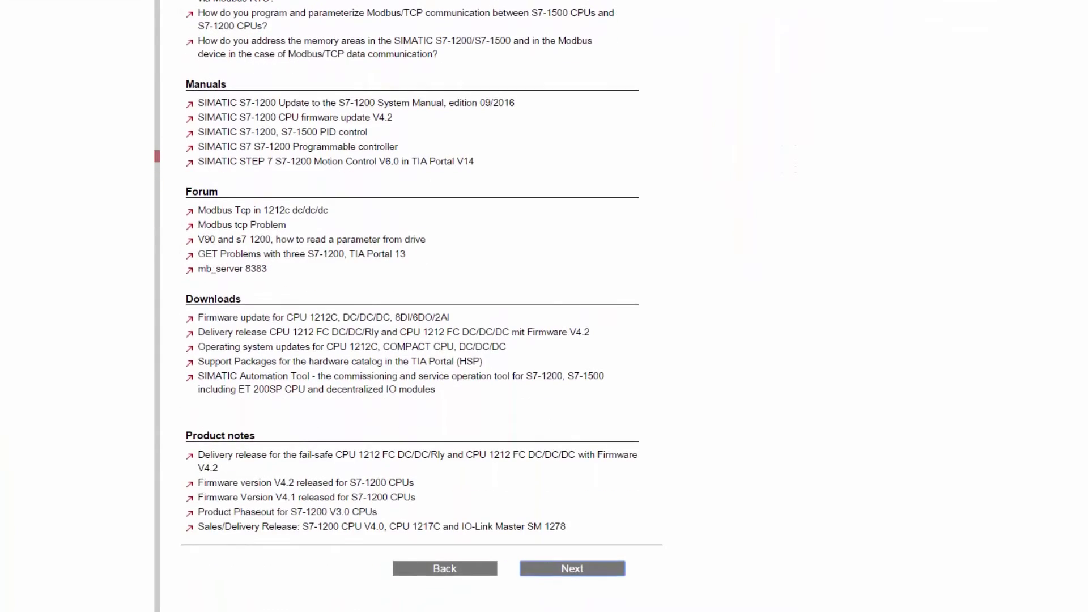
scroll(544, 306, "up", 3)
scroll(544, 306, "up", 2)
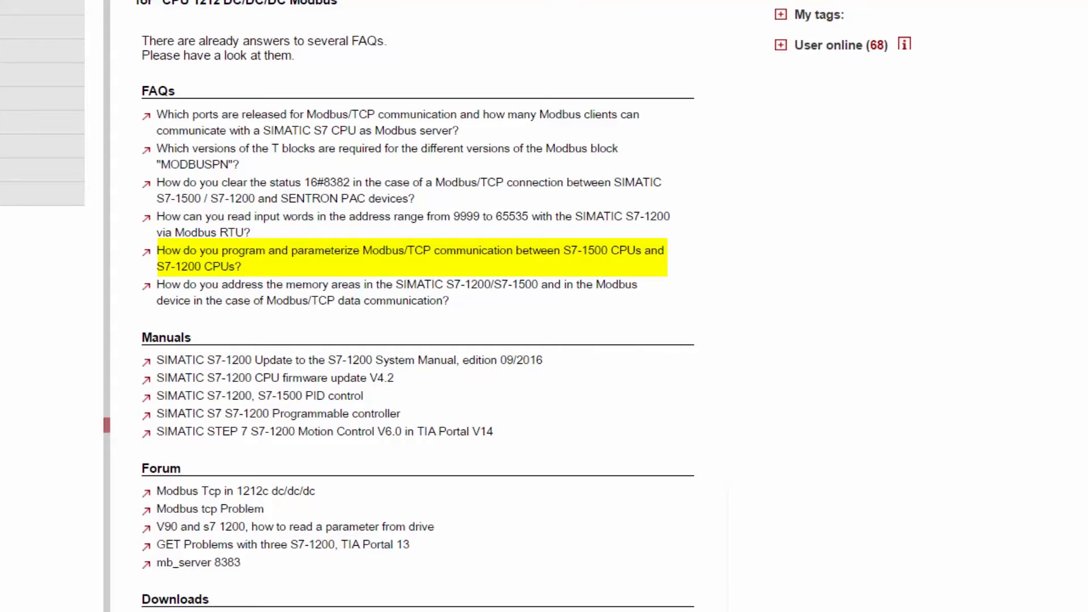
Look over the Modbus/TCP S7-1500 to S7-1200 FAQ, then continue to Describe a problem.
left_click(390, 255)
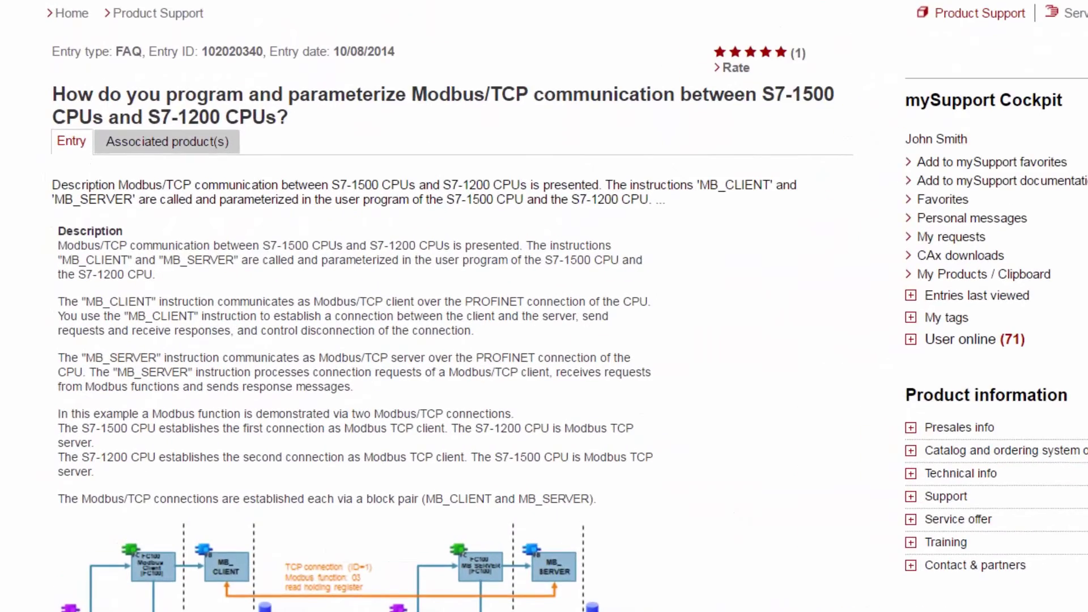
scroll(351, 340, "down", 10)
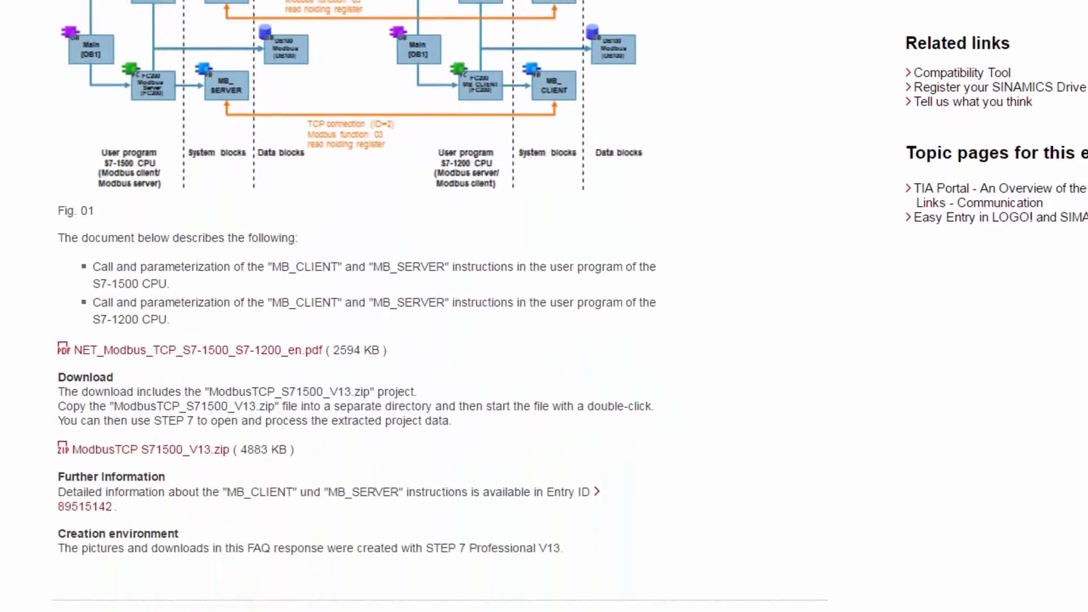
scroll(351, 340, "down", 6)
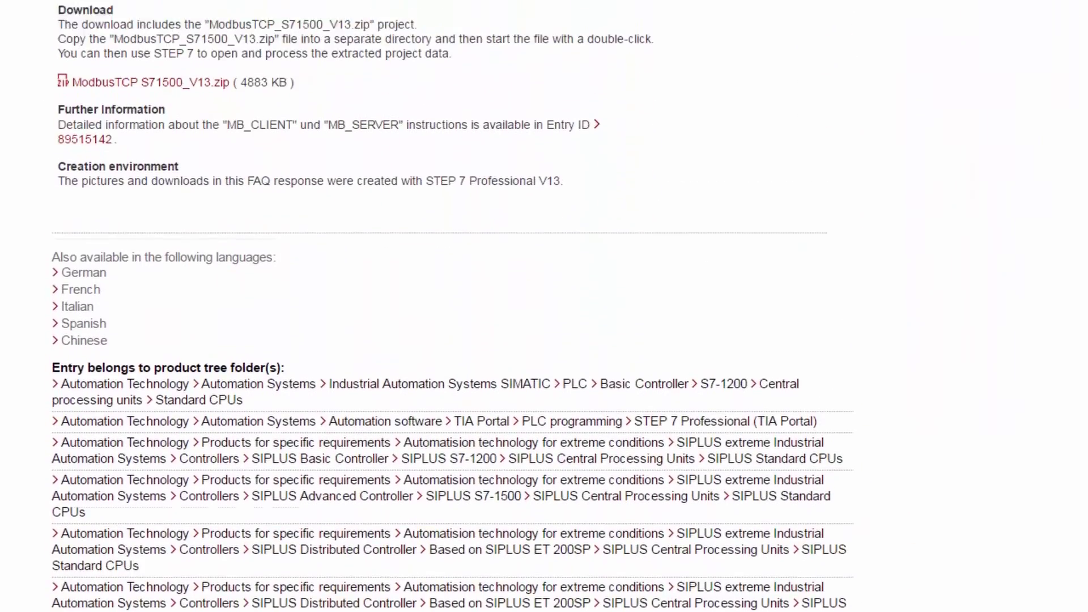
scroll(351, 340, "up", 18)
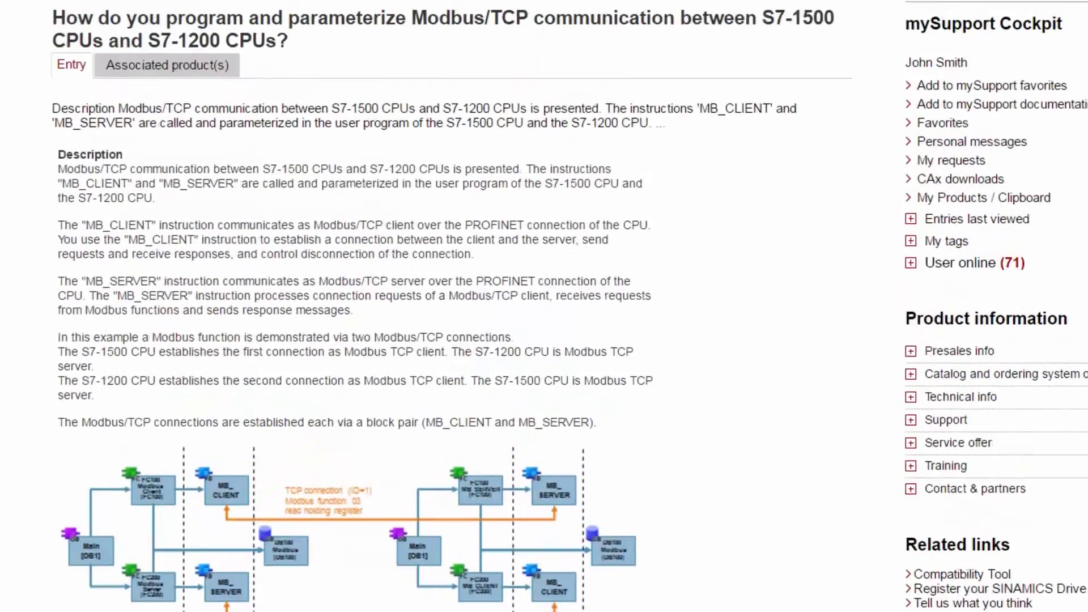
scroll(351, 340, "up", 2)
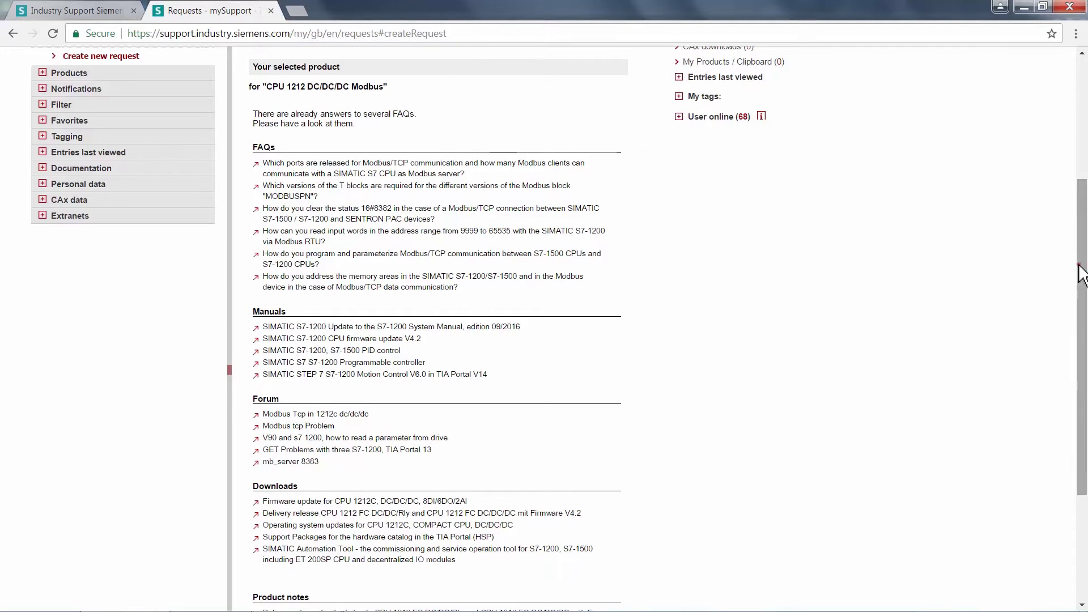
left_click_drag(1077, 266, 1070, 417)
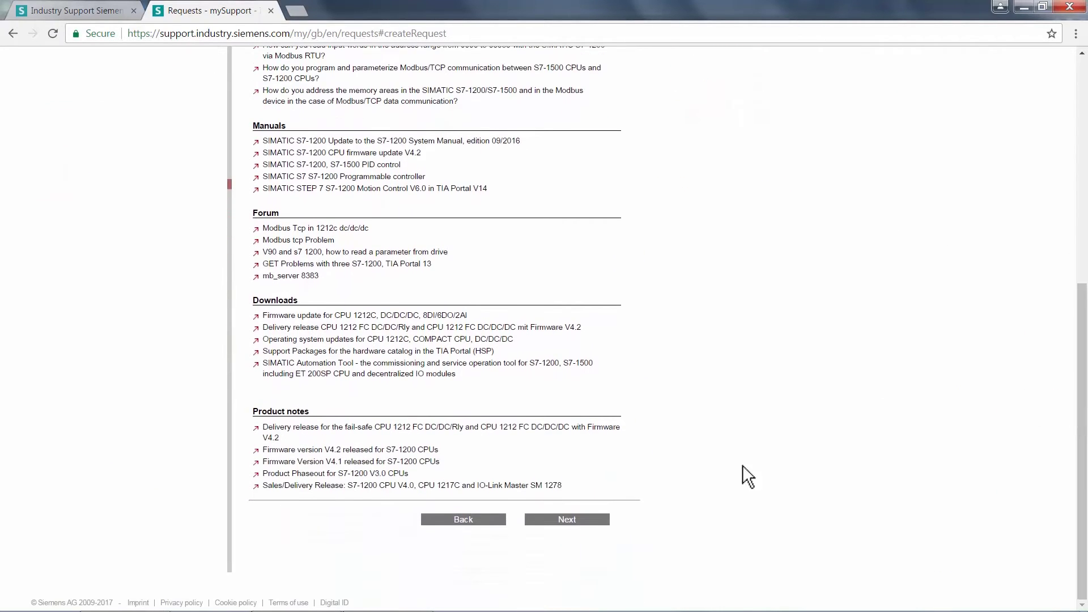
left_click(565, 517)
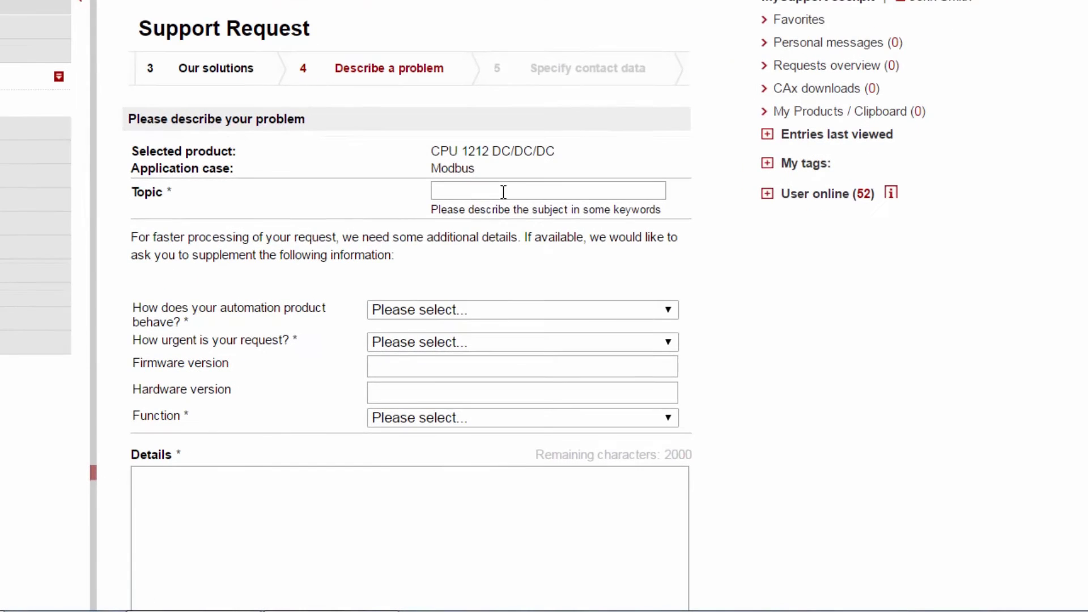
Enter topic 'Modbus TCP', behaviour as a functionality question, and Normal urgency.
left_click(503, 191)
type("Modbus TCP")
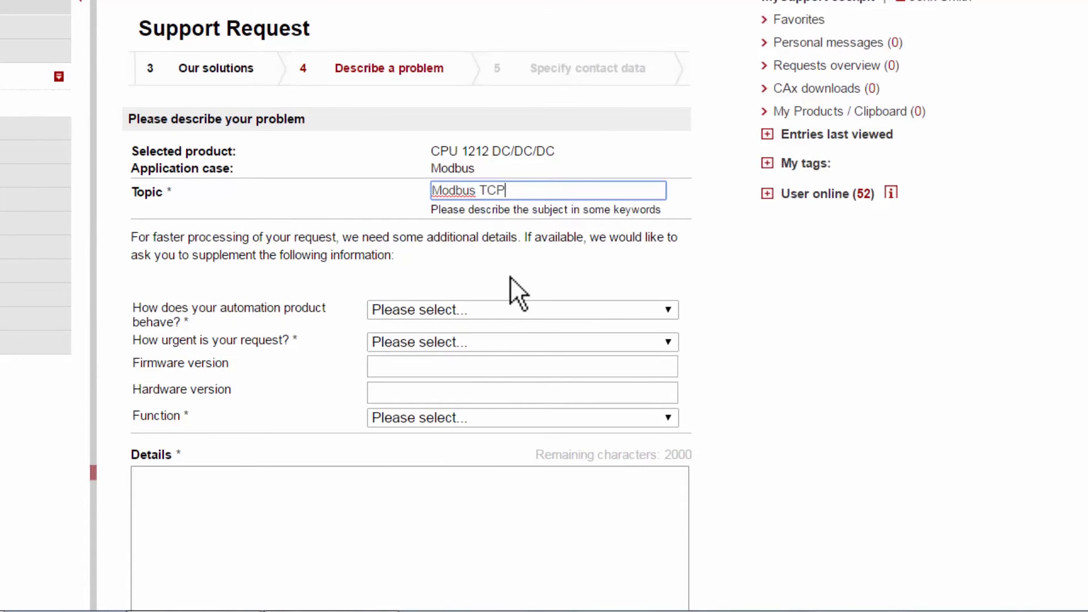
left_click(510, 309)
left_click(509, 343)
left_click(509, 342)
left_click(502, 375)
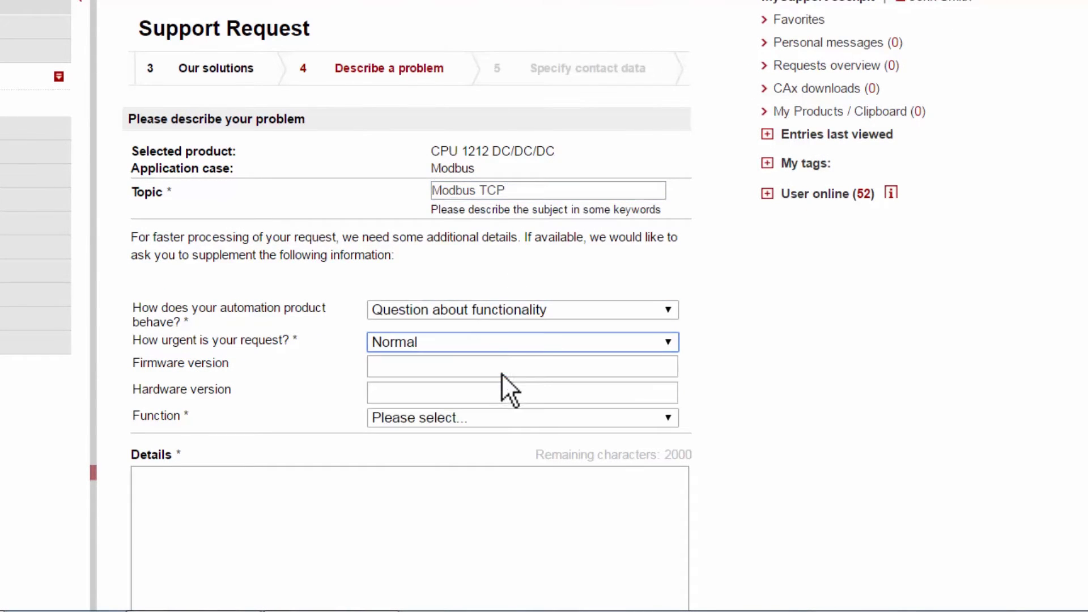
Enter firmware 4.2 and hardware 4, and set Function to Communication > Modbus TCP.
left_click(502, 368)
type("4.2")
left_click(503, 389)
type("4")
left_click(502, 418)
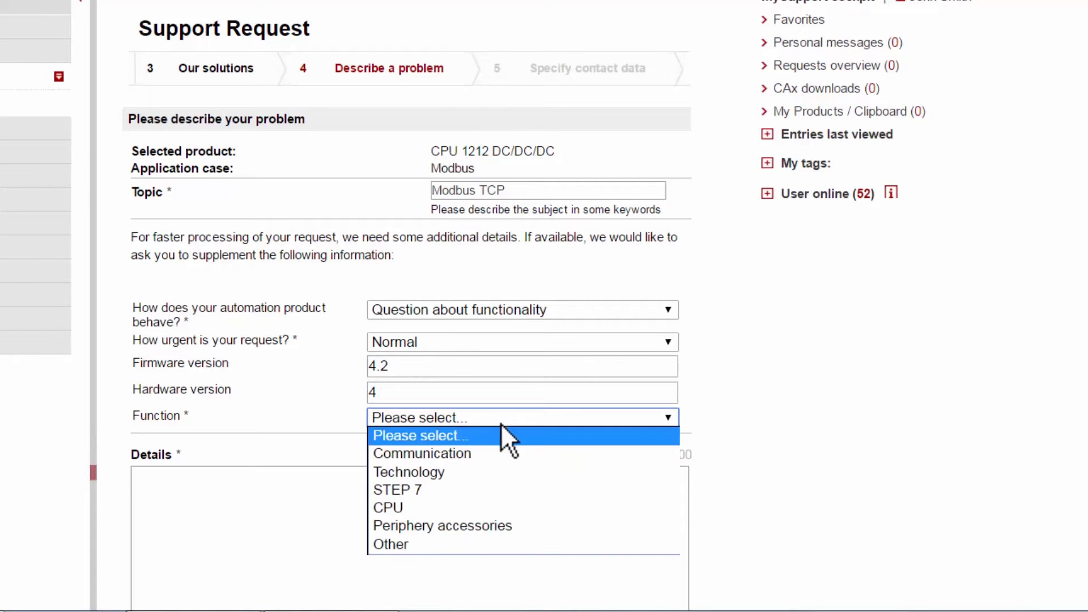
left_click(498, 453)
left_click(499, 441)
left_click(501, 411)
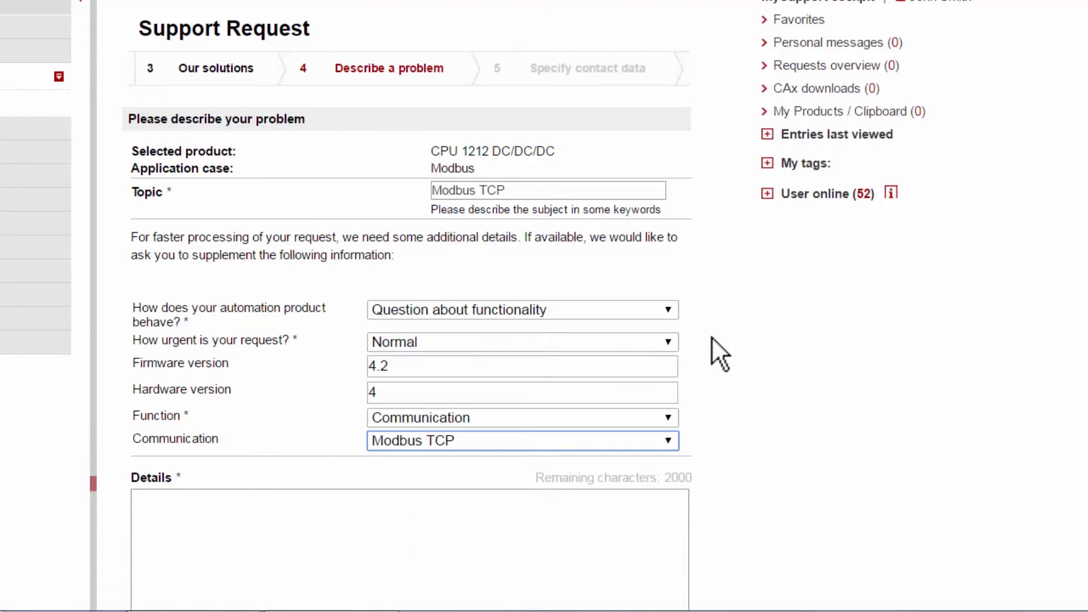
Write details 'Unable to establish connection between PLC and Modbus slave.' and 'Project attached.'.
scroll(712, 336, "down", 6)
left_click(453, 198)
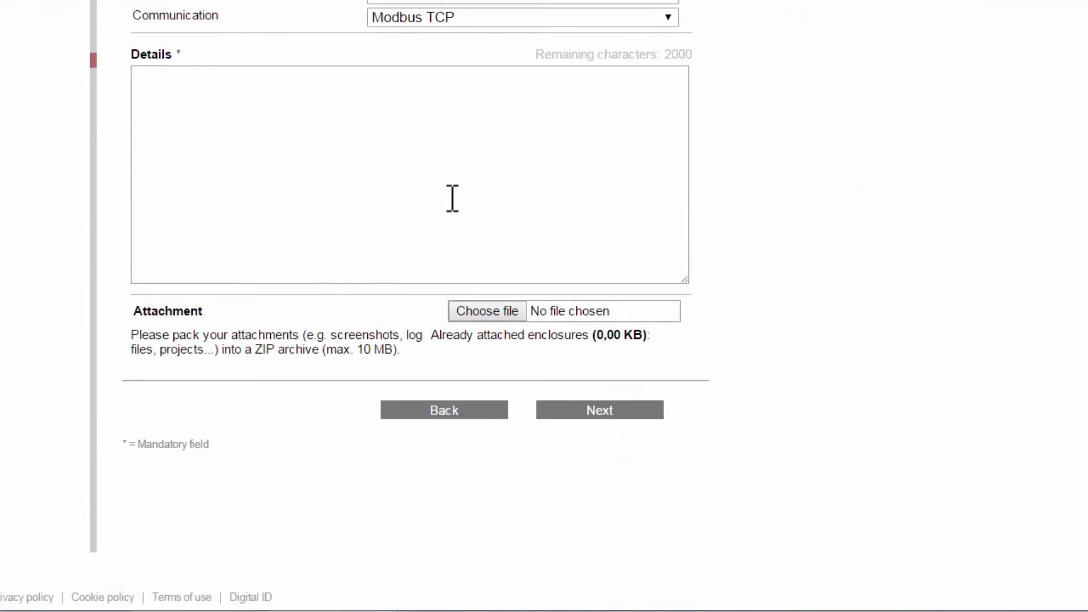
left_click(452, 198)
type("Unable to establ")
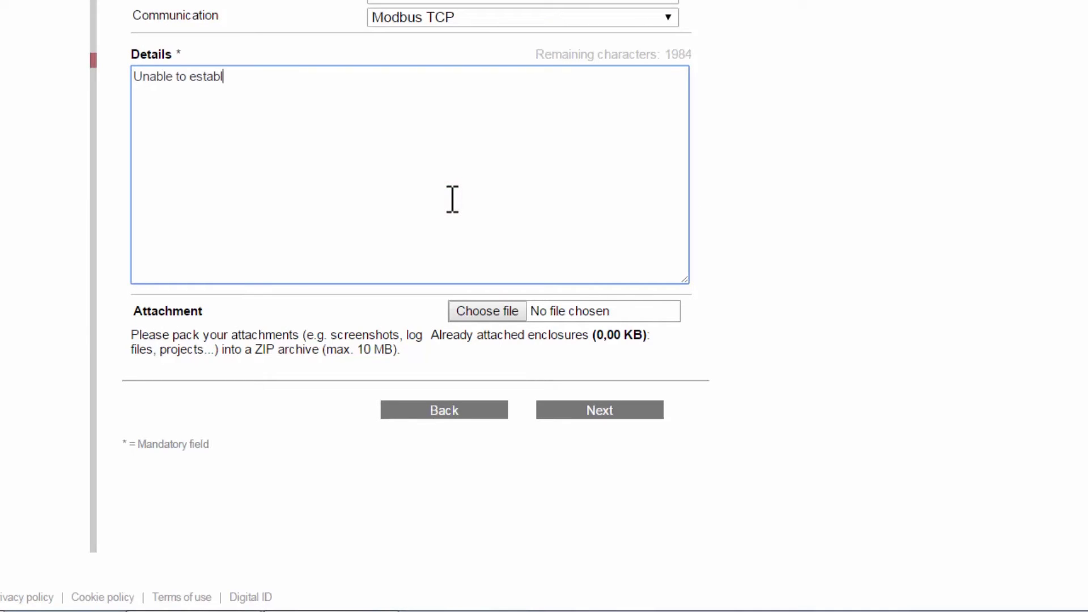
type("ish connection between PLC")
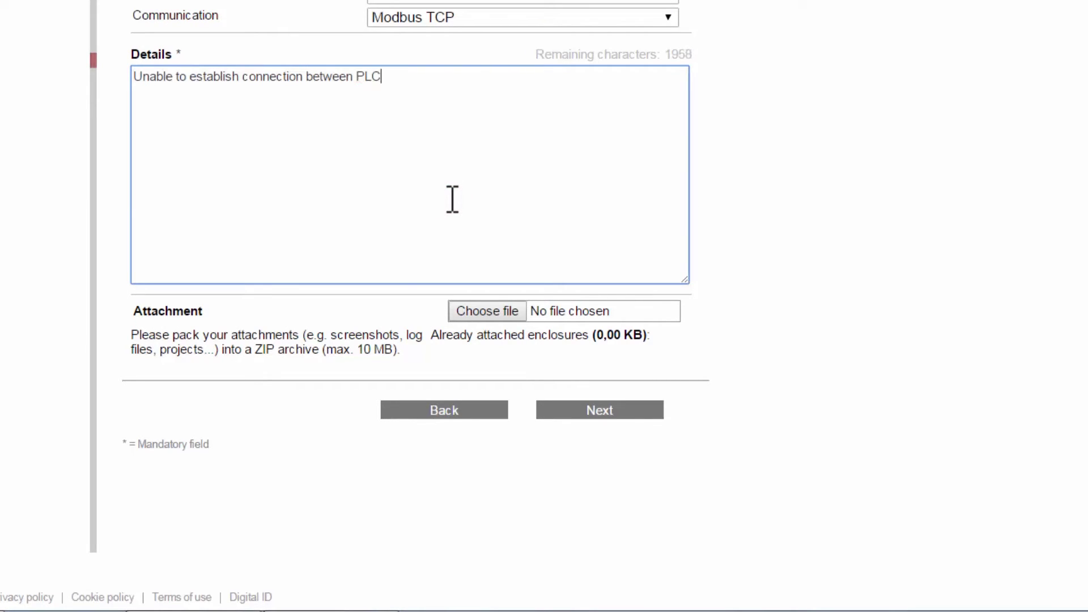
type(" and Modbus slave.")
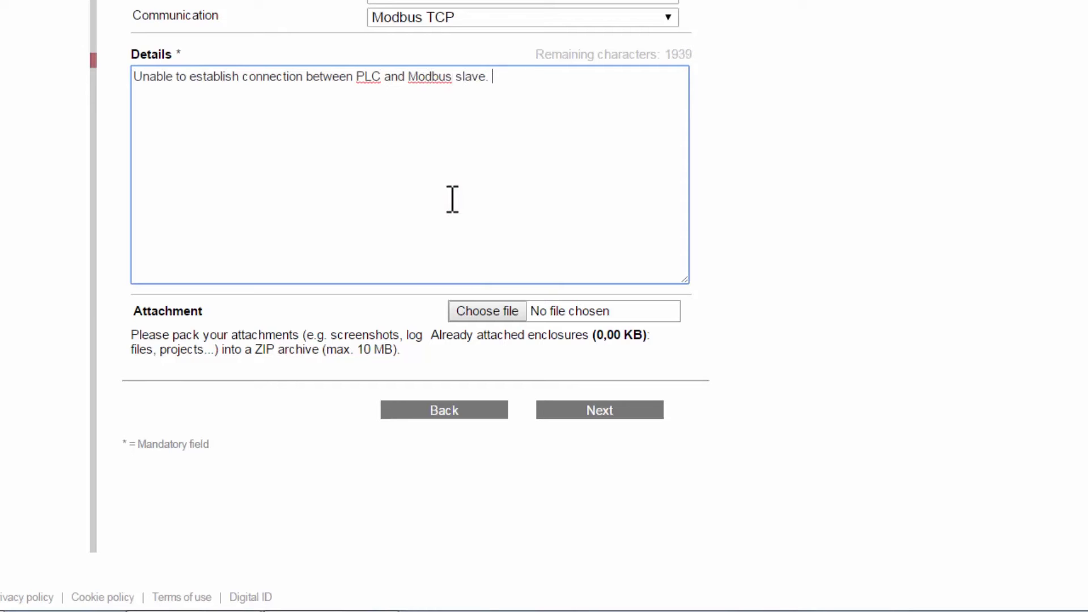
key("Return")
type("Project attached.")
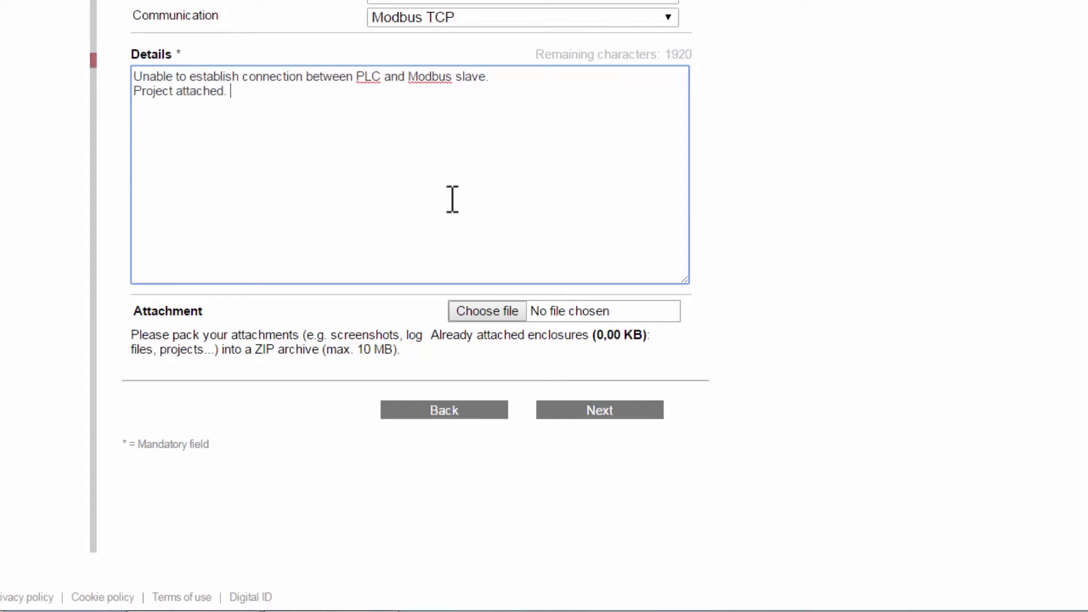
Attach the .zap14 TIA Portal project archive file to the request.
left_click(487, 311)
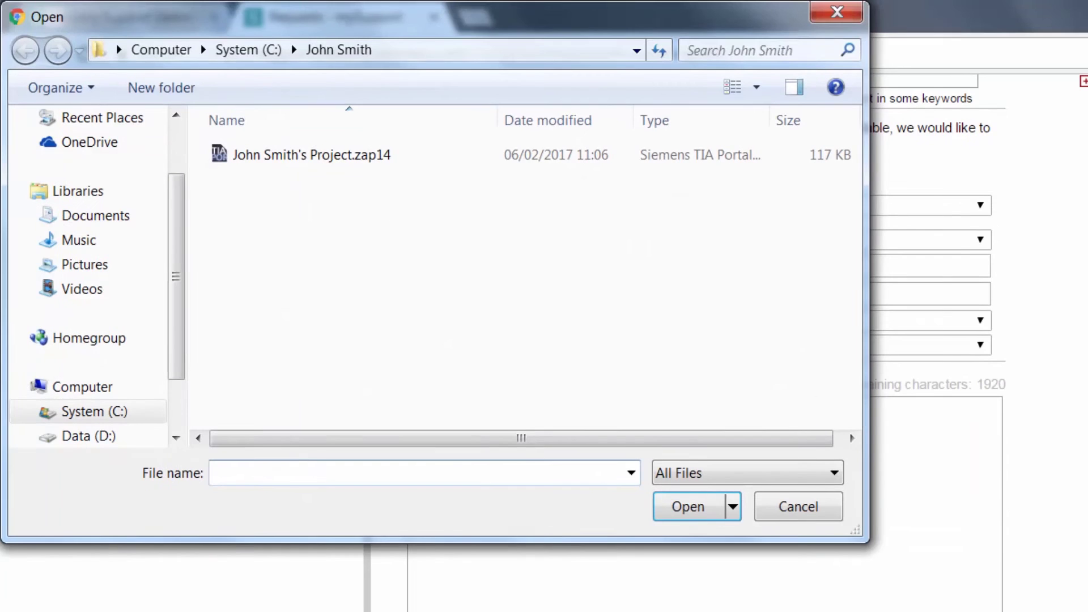
left_click(318, 152)
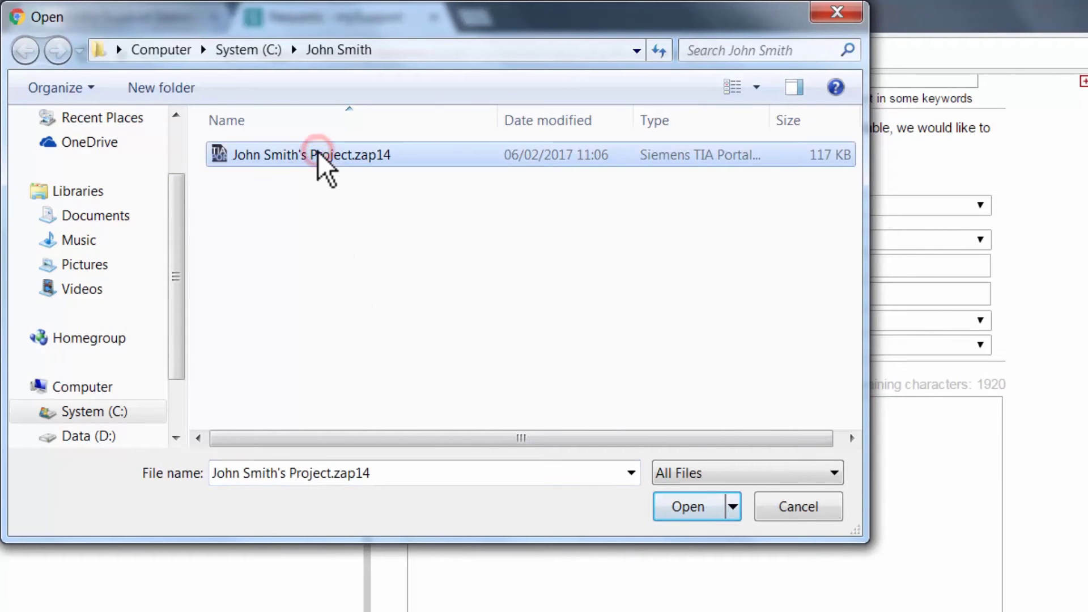
left_click(680, 505)
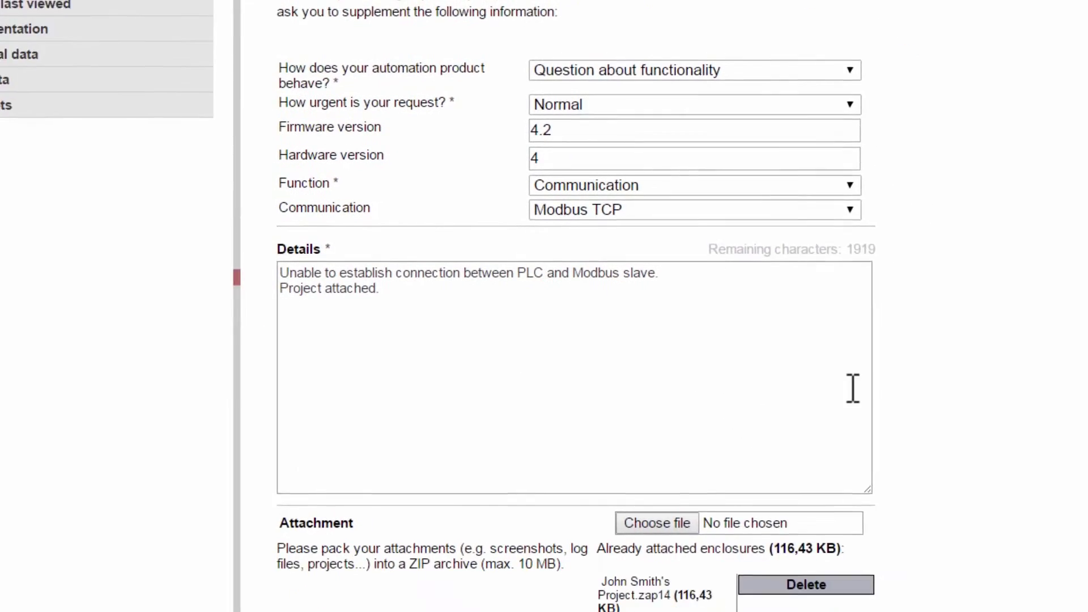
scroll(894, 205, "down", 1)
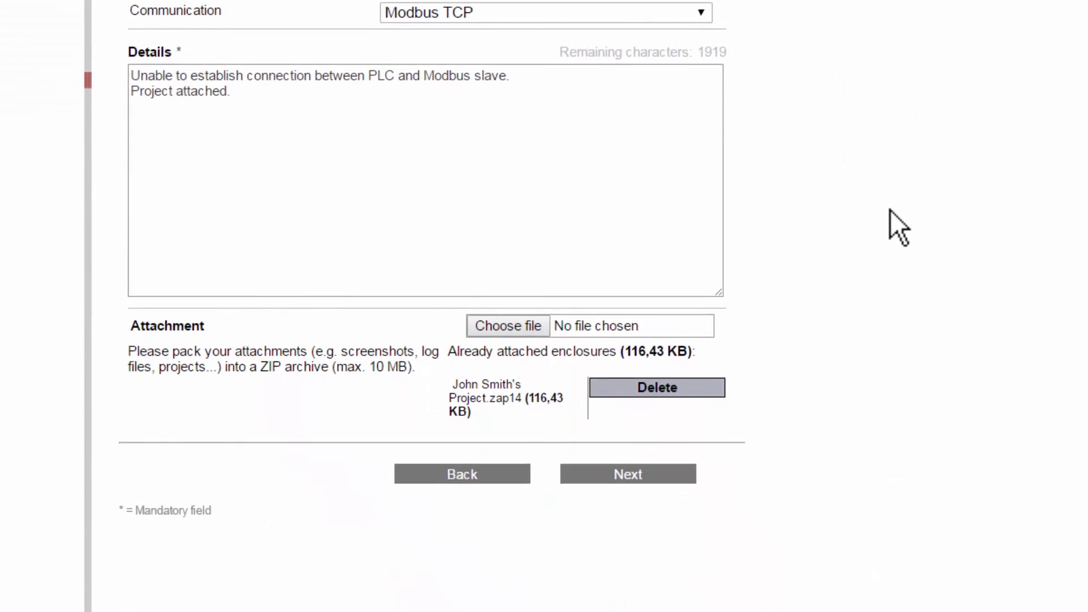
In contact data, choose Mr. as form of address and Email as contact method, then continue.
left_click(633, 475)
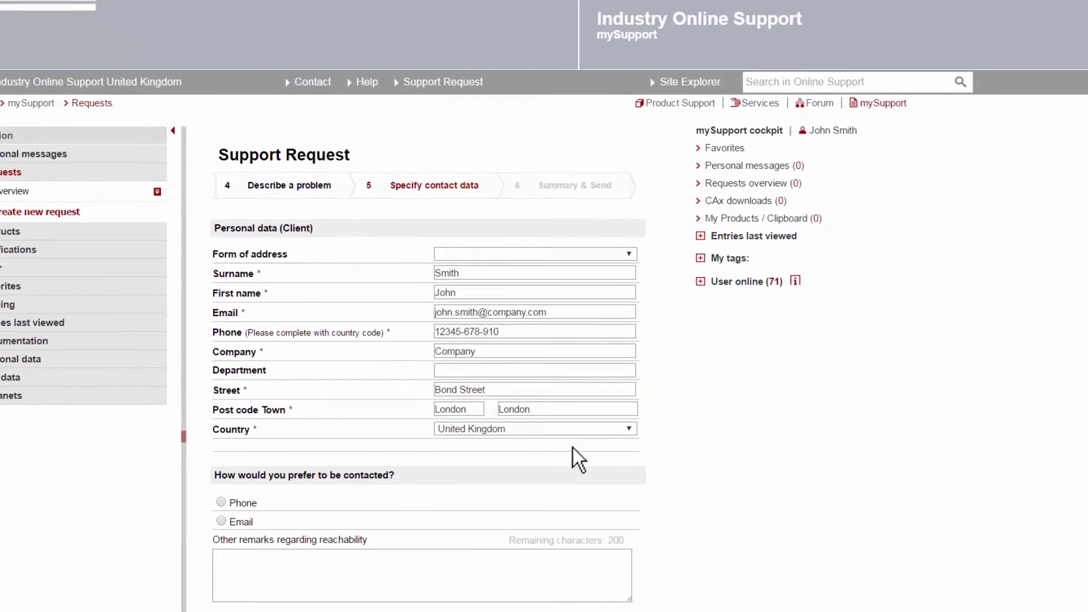
left_click(580, 223)
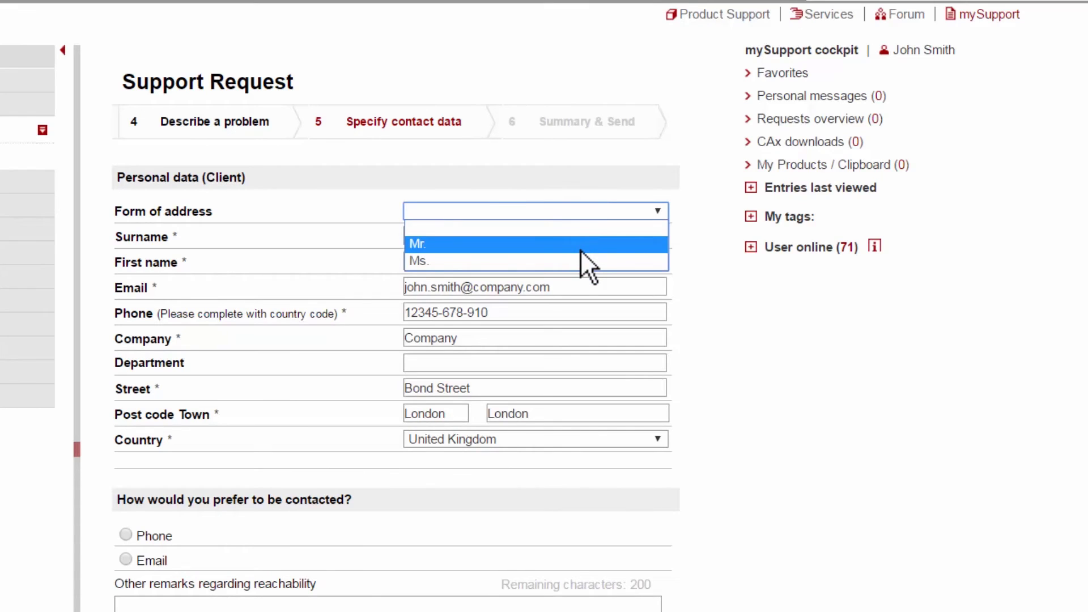
left_click(577, 256)
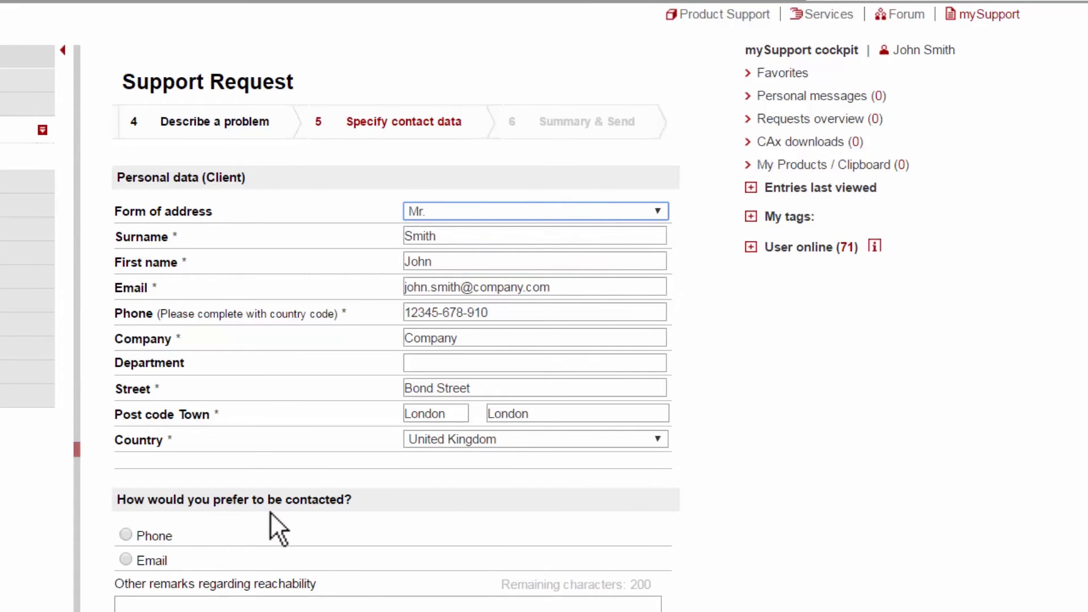
left_click(125, 559)
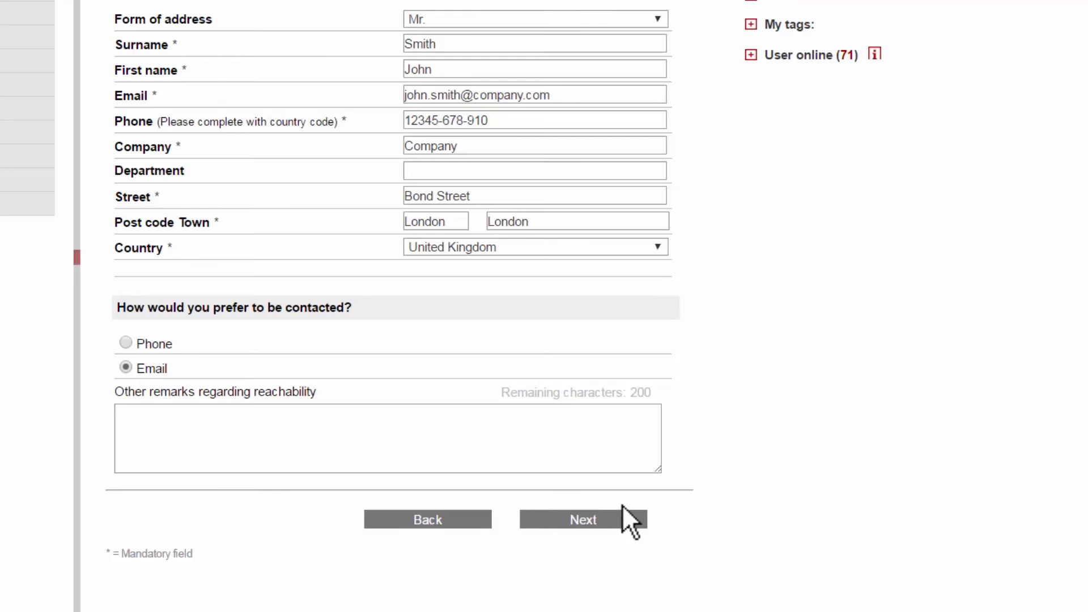
left_click(586, 518)
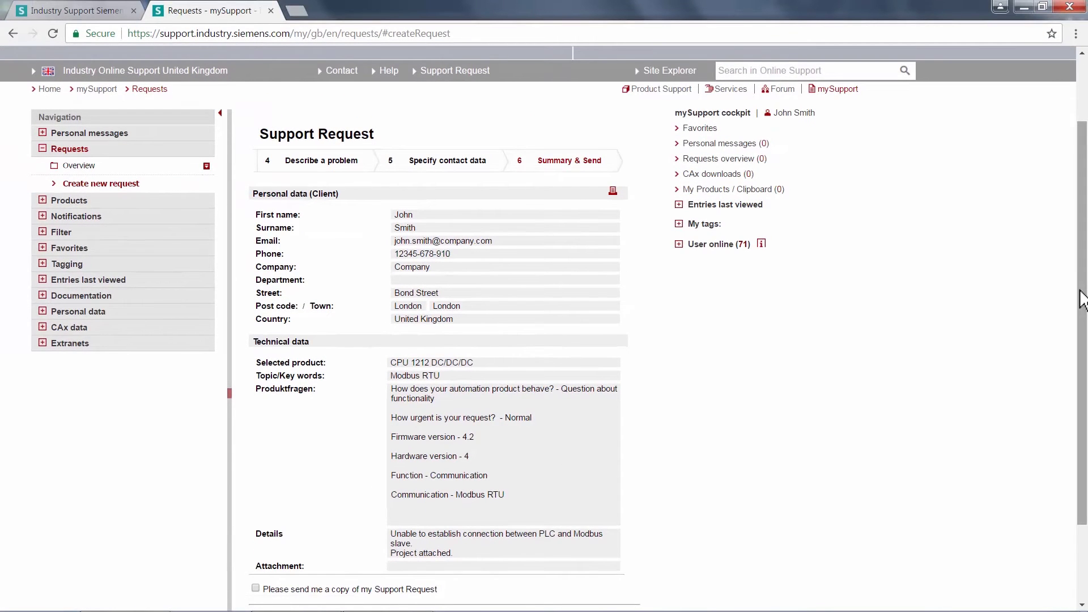
On Summary & Send, tick 'Please send me a copy of my Support Request'.
left_click(1080, 291)
left_click_drag(1080, 290, 1083, 381)
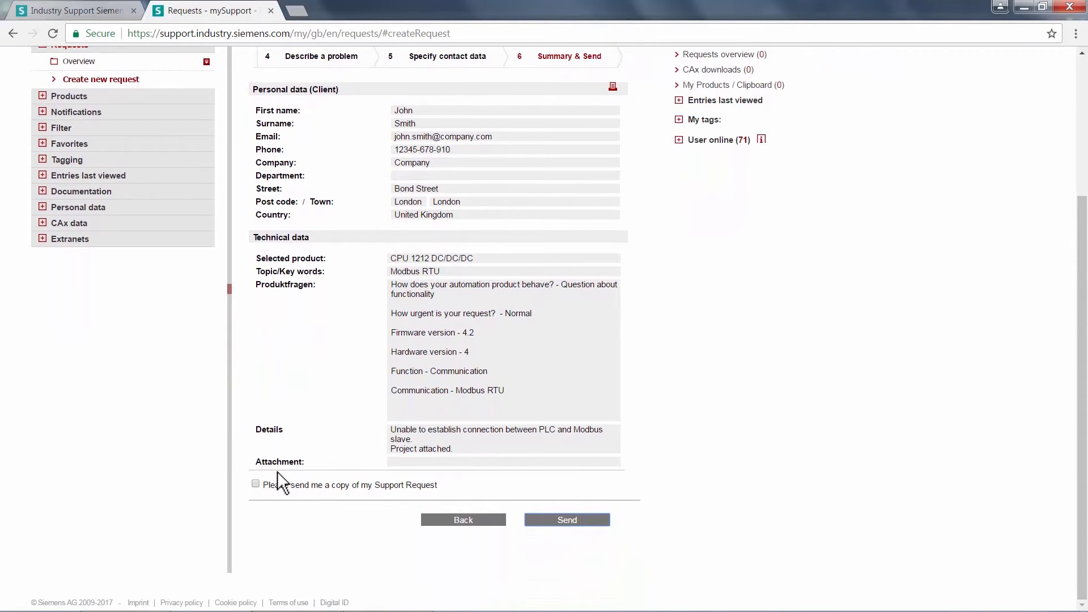
left_click(255, 483)
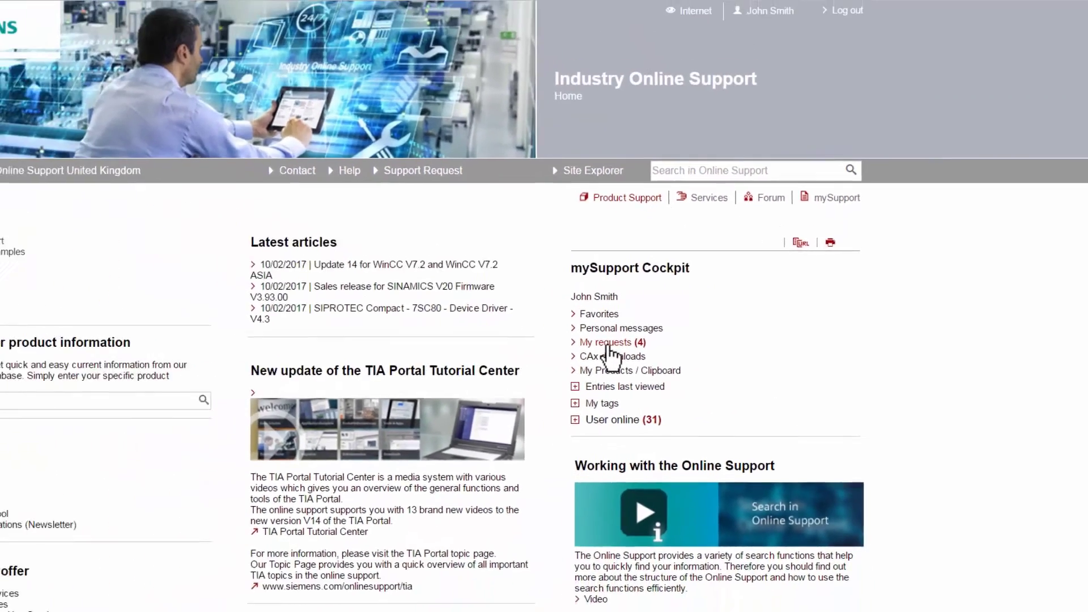
Go to My requests and select the new CPU 1212 DC/DC/DC Modbus TCP request, listed as Open.
left_click(556, 333)
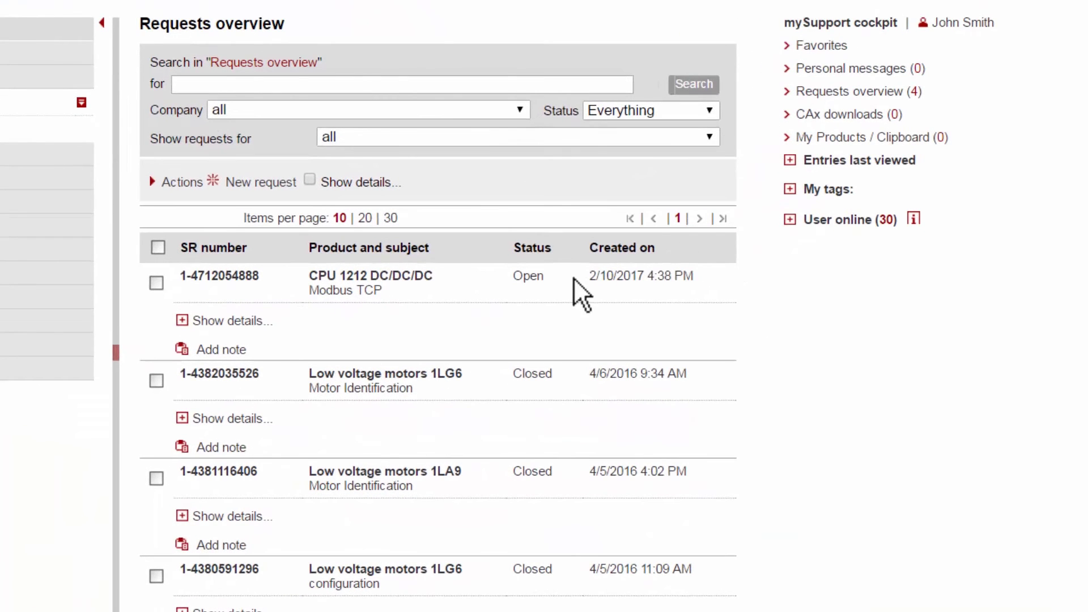
left_click(153, 282)
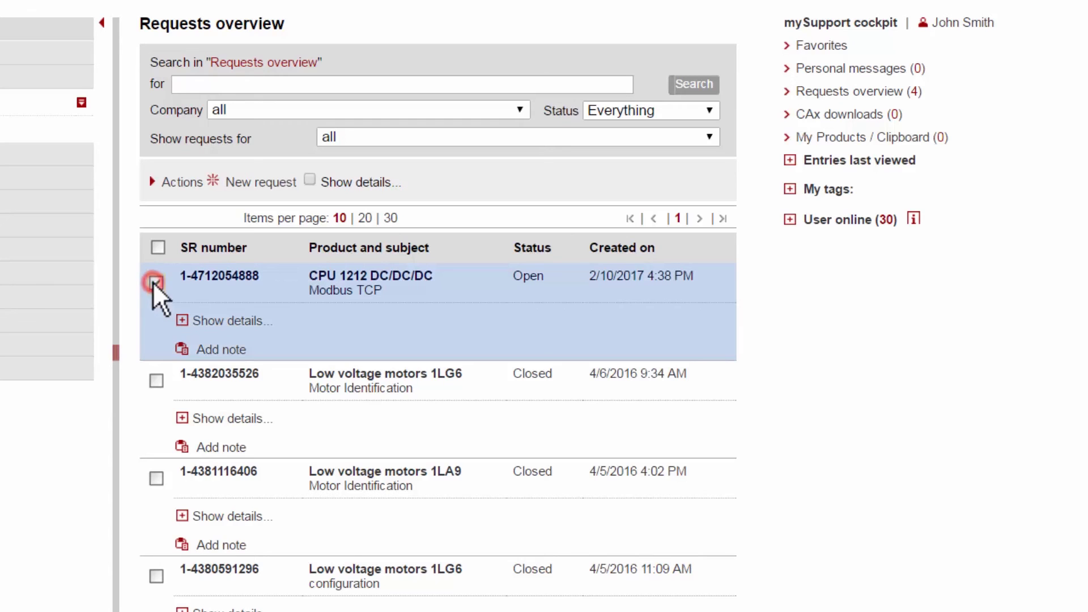
Expand the Modbus TCP request to review its description, .zap14 attachment and Email - Inbound activity.
left_click(210, 322)
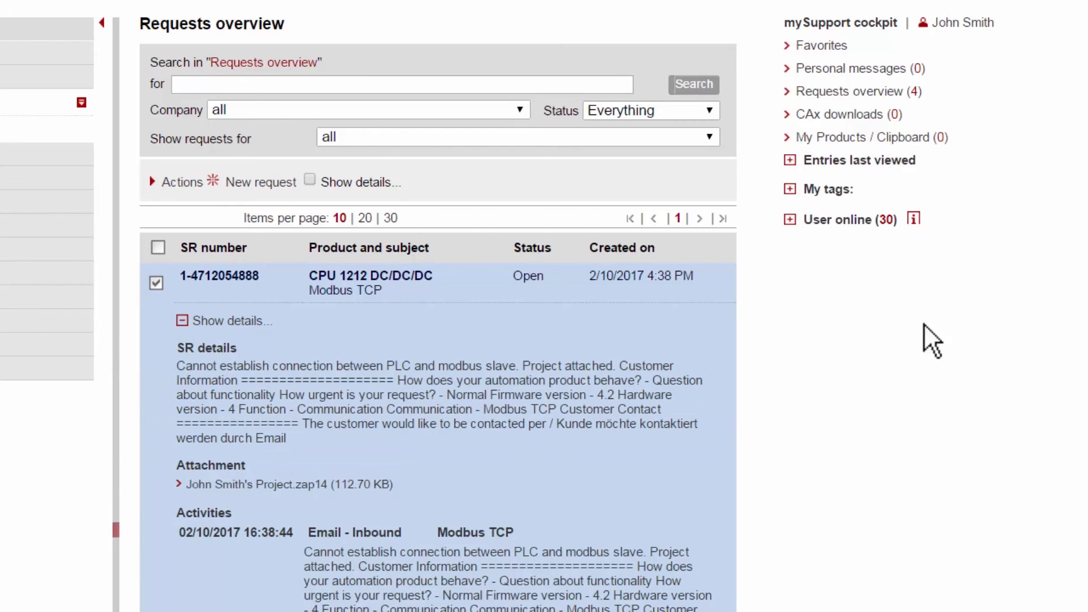
scroll(437, 396, "down", 3)
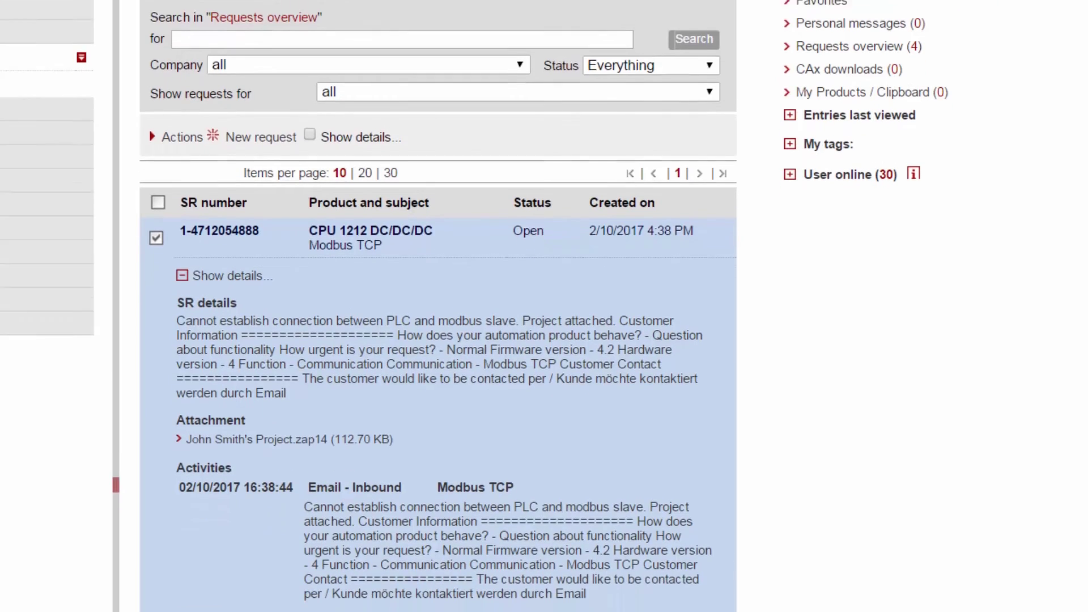